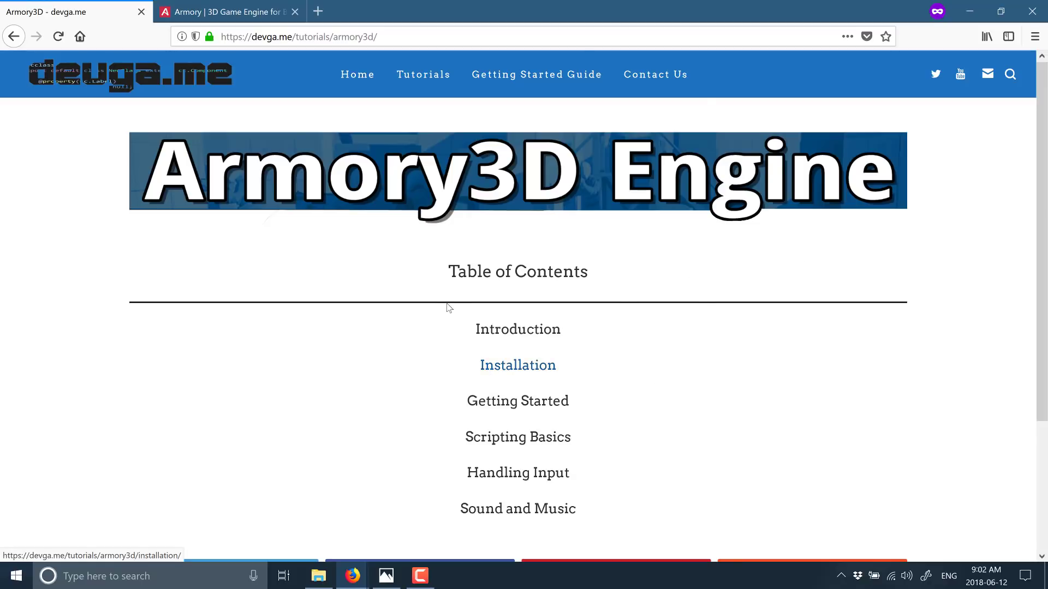
- Highlight the Introduction, Getting Started and Installation tutorial entries, then switch to the armory3d.org tab
drag(473, 328, 608, 362)
click(607, 362)
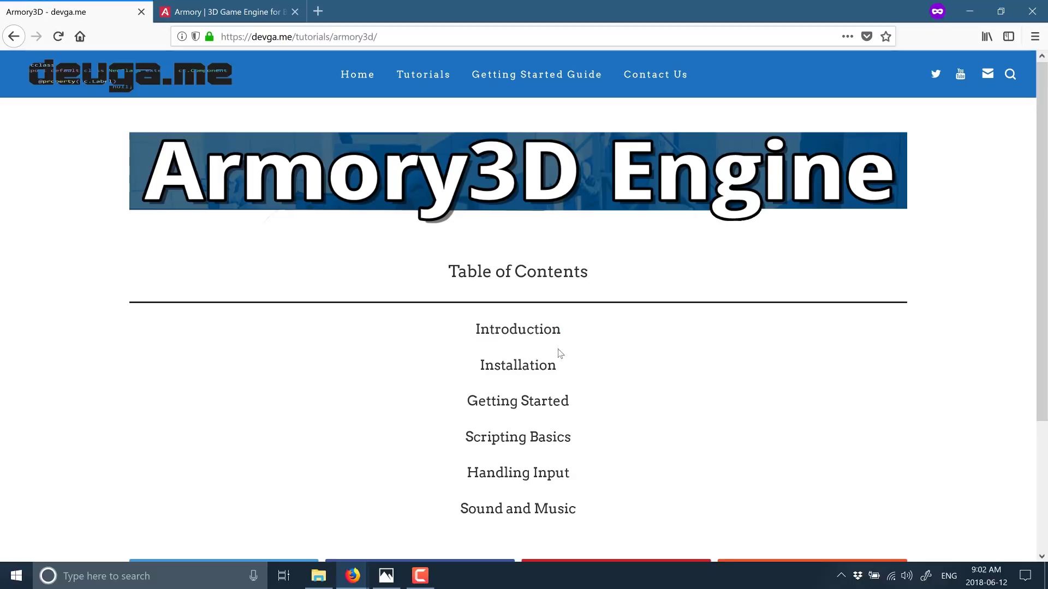
triple_click(626, 389)
click(620, 388)
drag(562, 365, 466, 365)
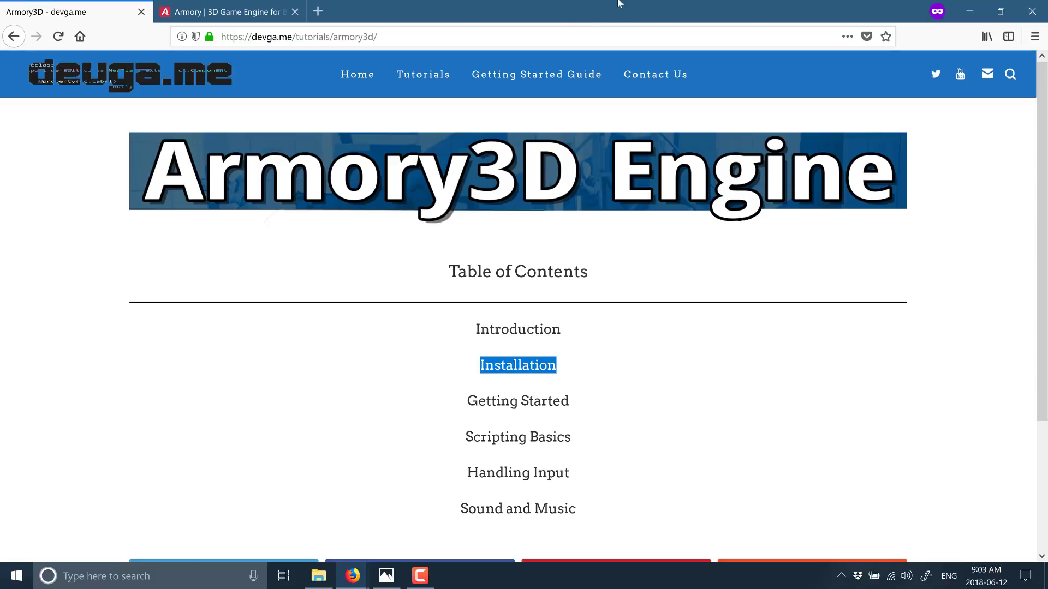
click(203, 16)
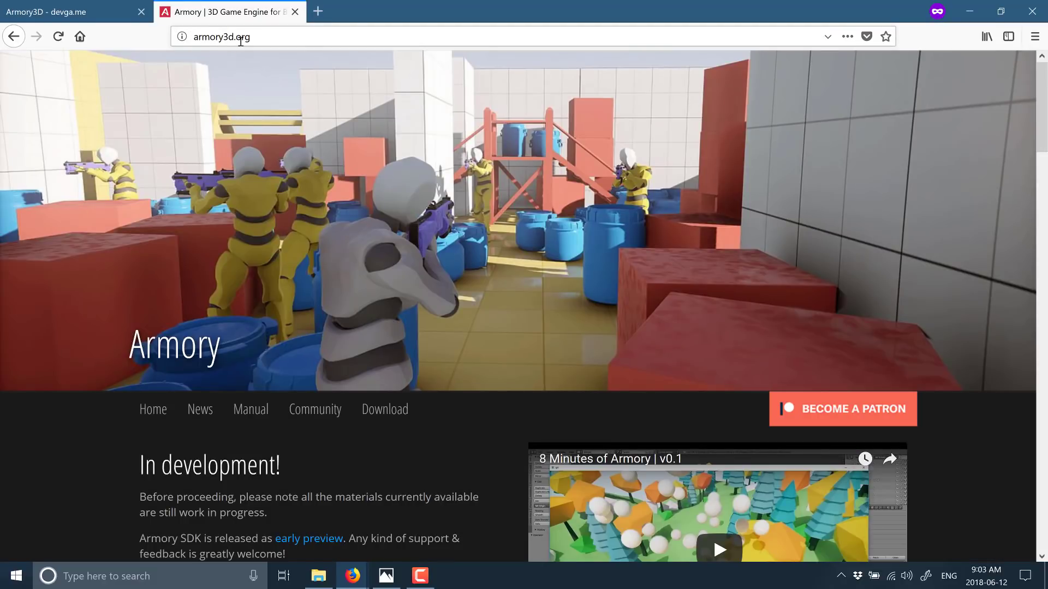
- Follow armory3d.org's Download link to itch.io, choose Download Now, and skip the donation
scroll(328, 495, down, 3)
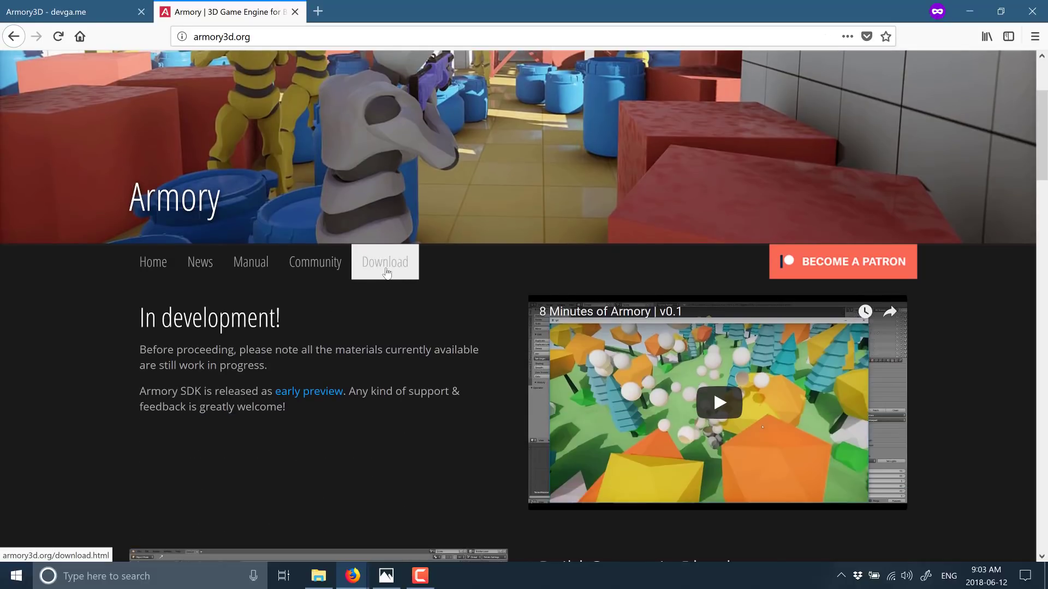
click(385, 272)
scroll(398, 429, down, 8)
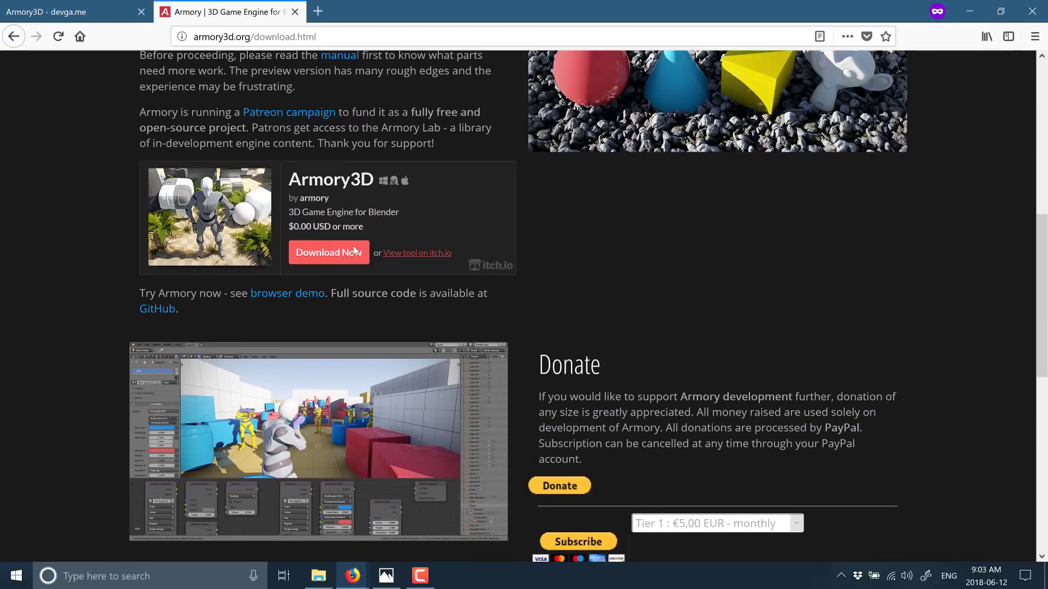
click(331, 255)
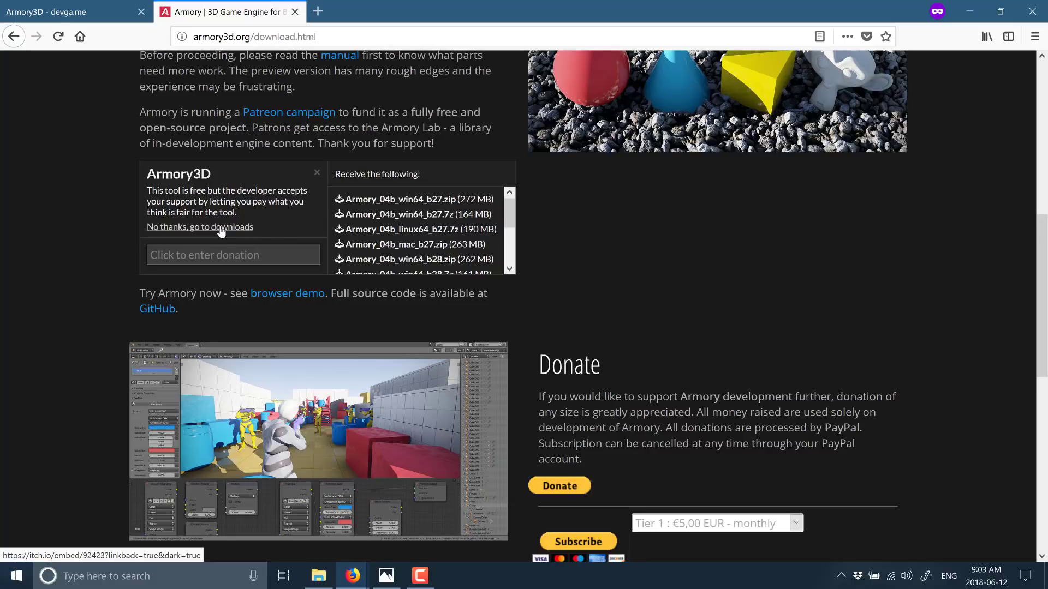
click(221, 228)
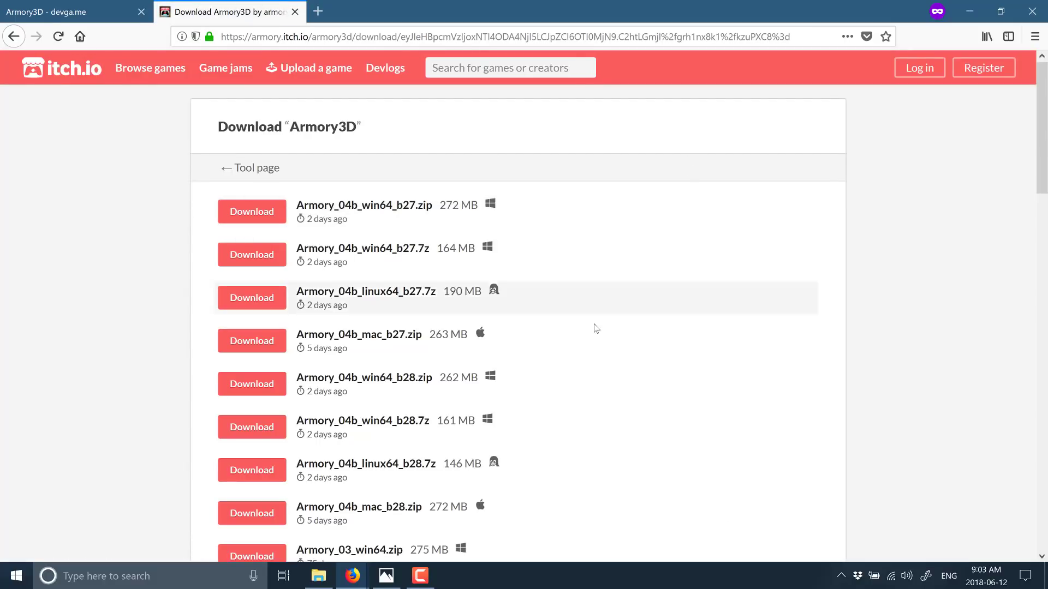
- Zoom the itch.io page to 120% and download the Armory_04b_win64_b27.zip build
key(ctrl+plus)
key(ctrl+plus)
scroll(604, 331, down, 2)
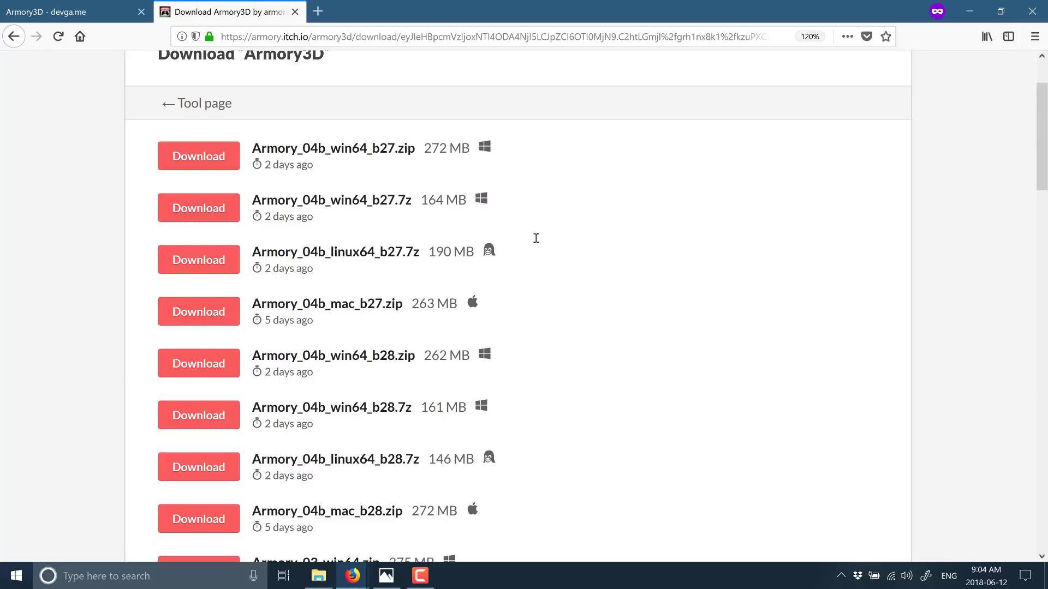
scroll(566, 213, down, 3)
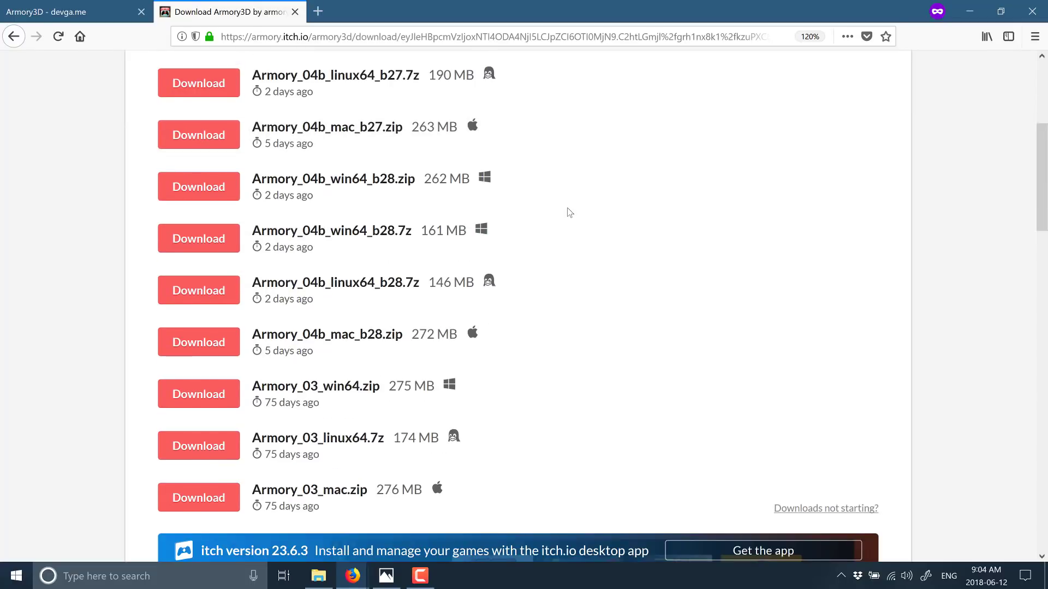
scroll(569, 212, up, 2)
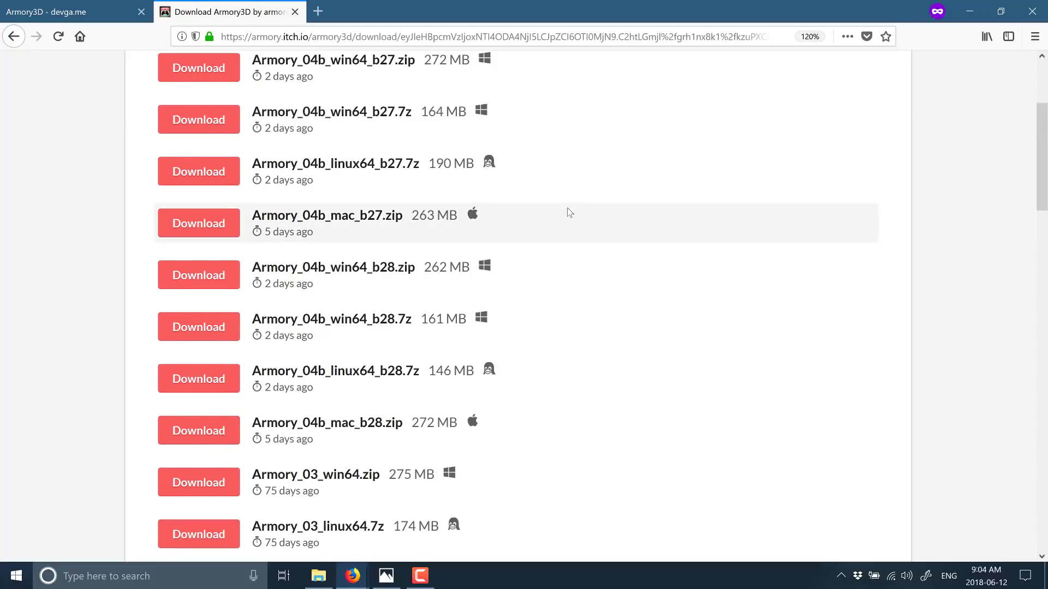
scroll(324, 167, up, 2)
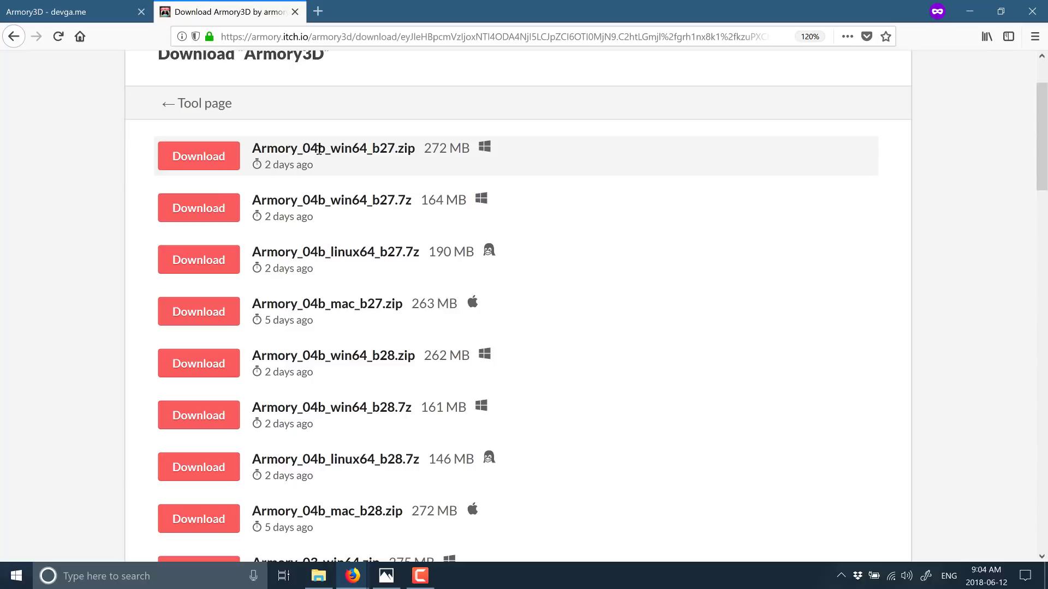
scroll(339, 486, down, 4)
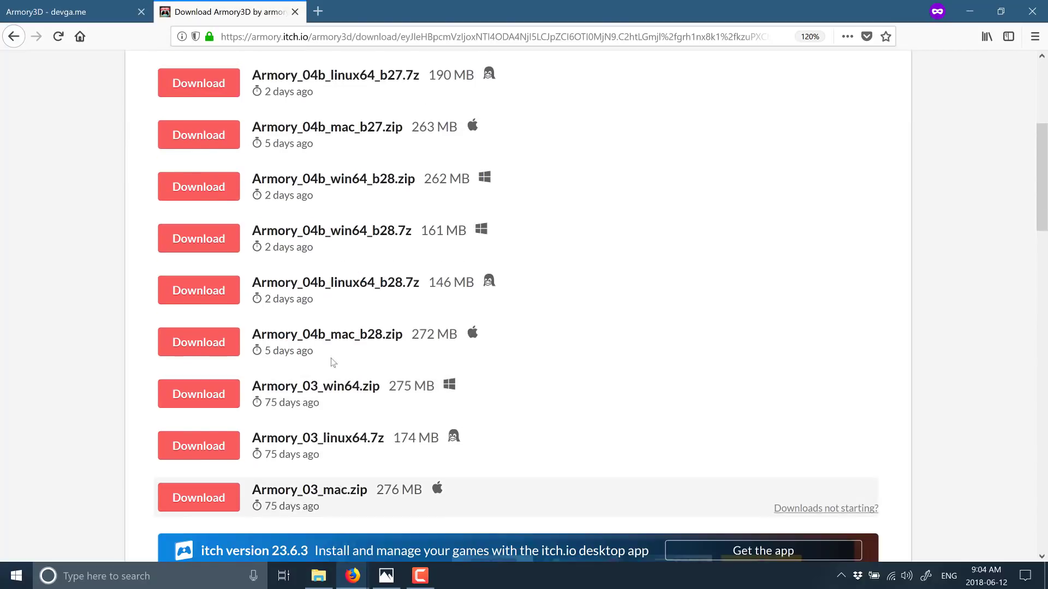
scroll(331, 168, up, 2)
scroll(330, 169, up, 4)
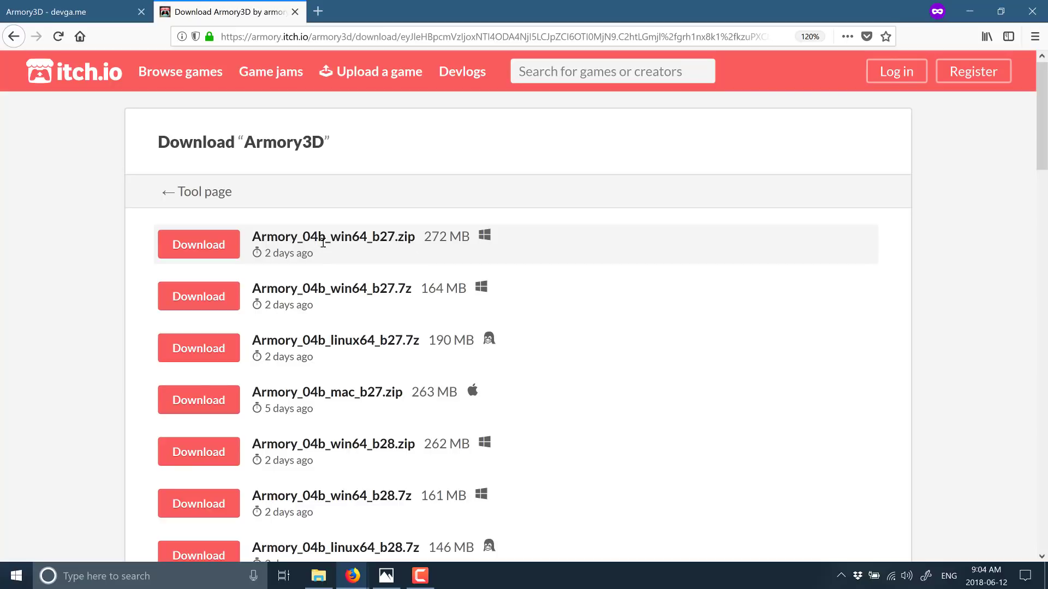
click(209, 251)
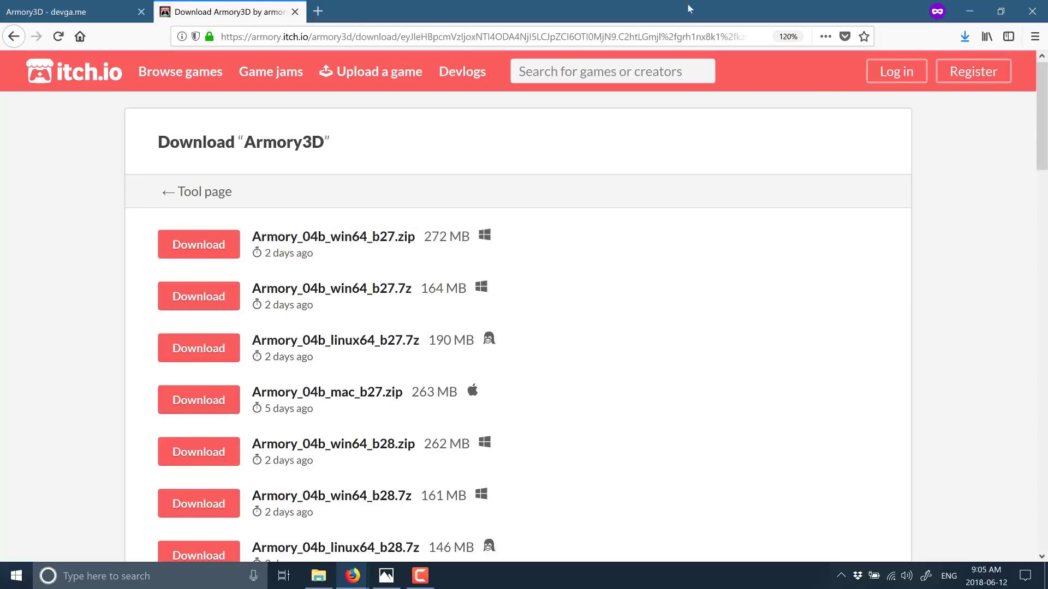
- Open the completed Armory_04_win64_b27(1).zip from Firefox's recent downloads list
click(965, 36)
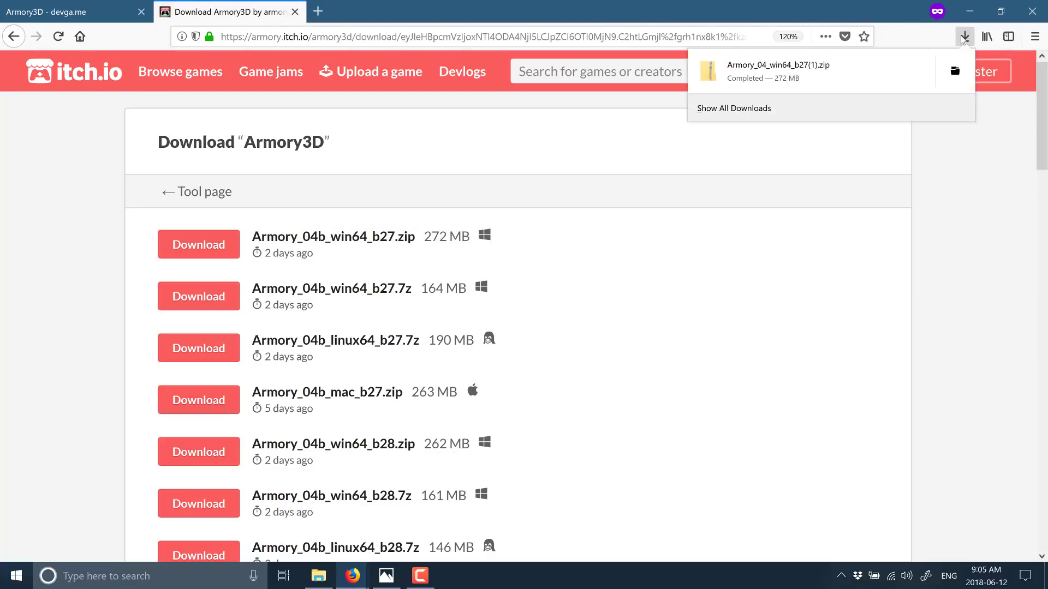
click(798, 71)
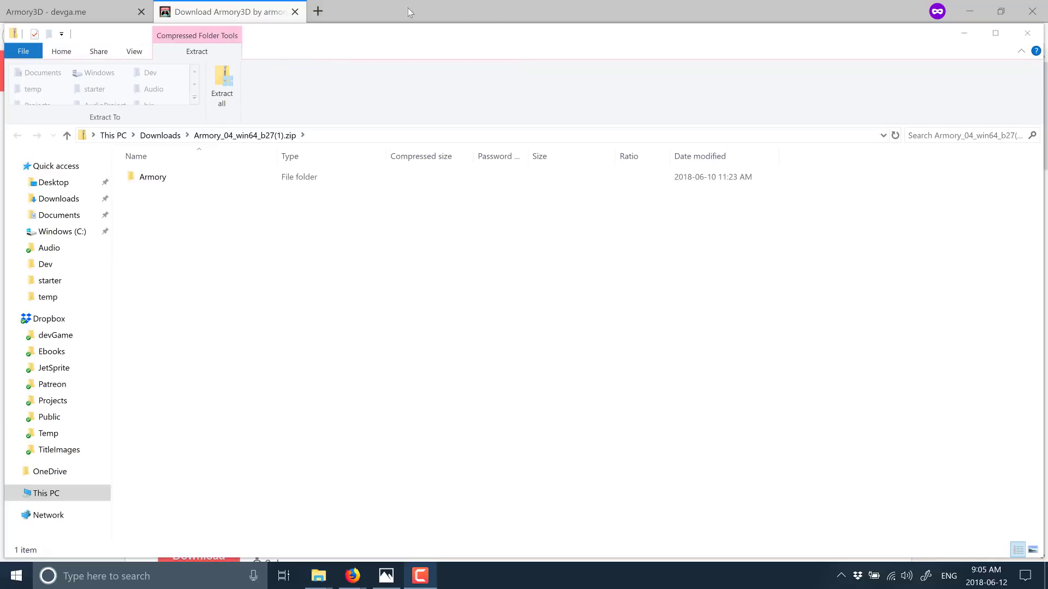
- Copy the Armory folder from inside the downloaded zip archive
click(149, 182)
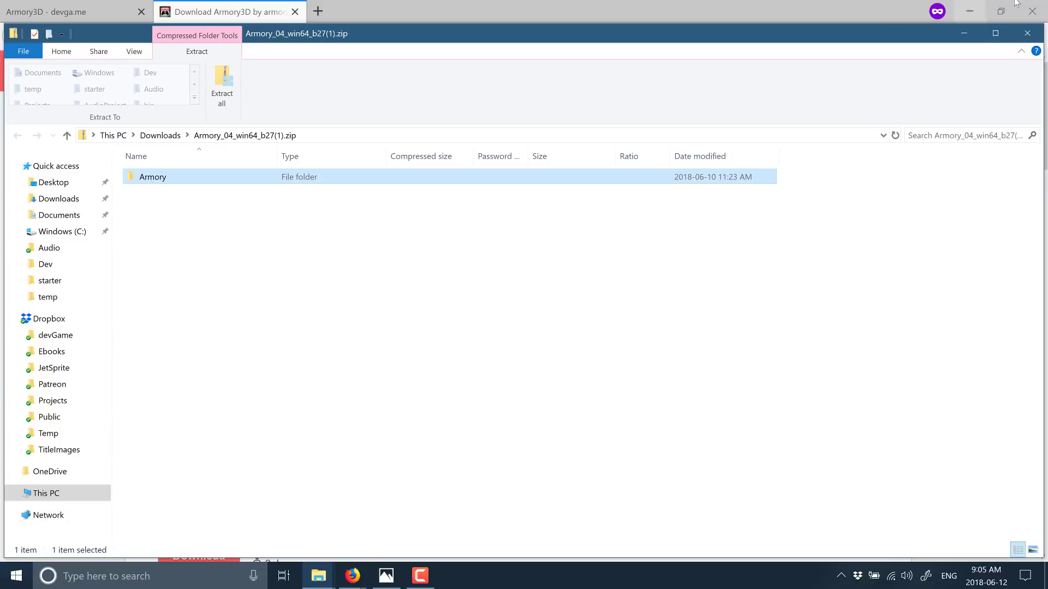
double_click(148, 175)
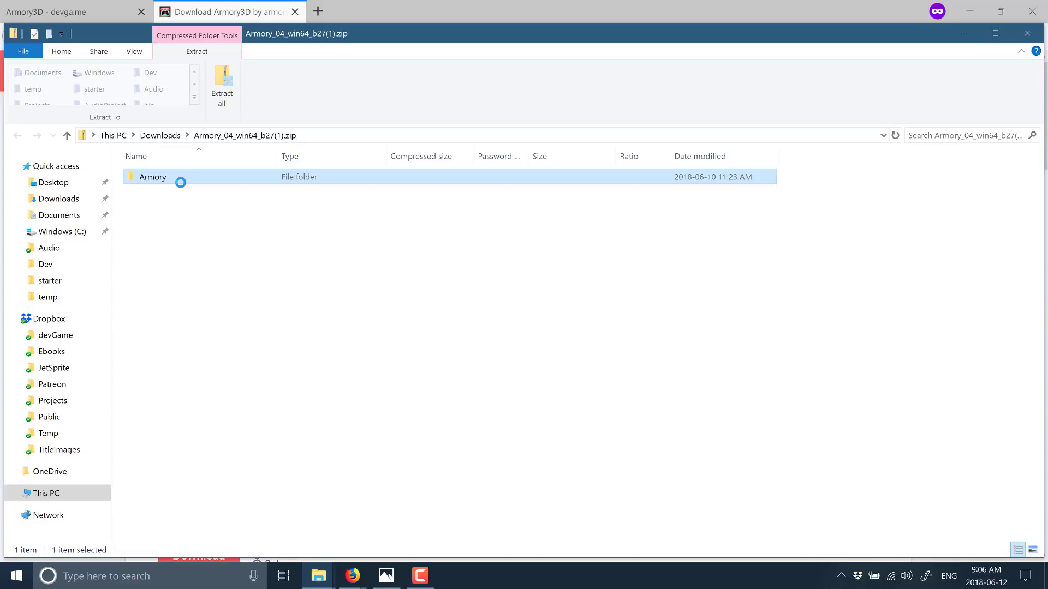
right_click(180, 182)
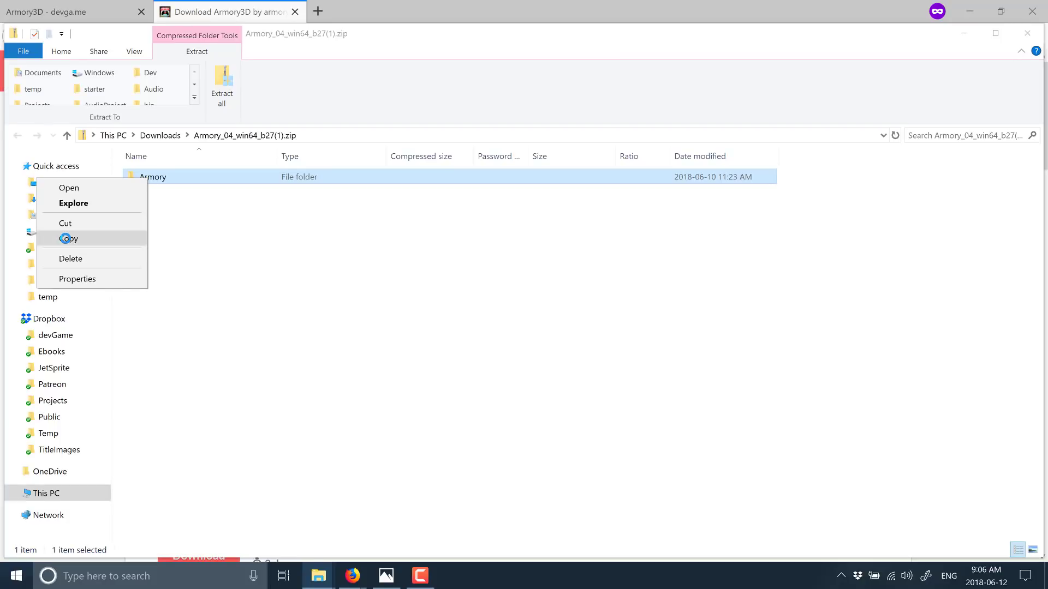
click(66, 239)
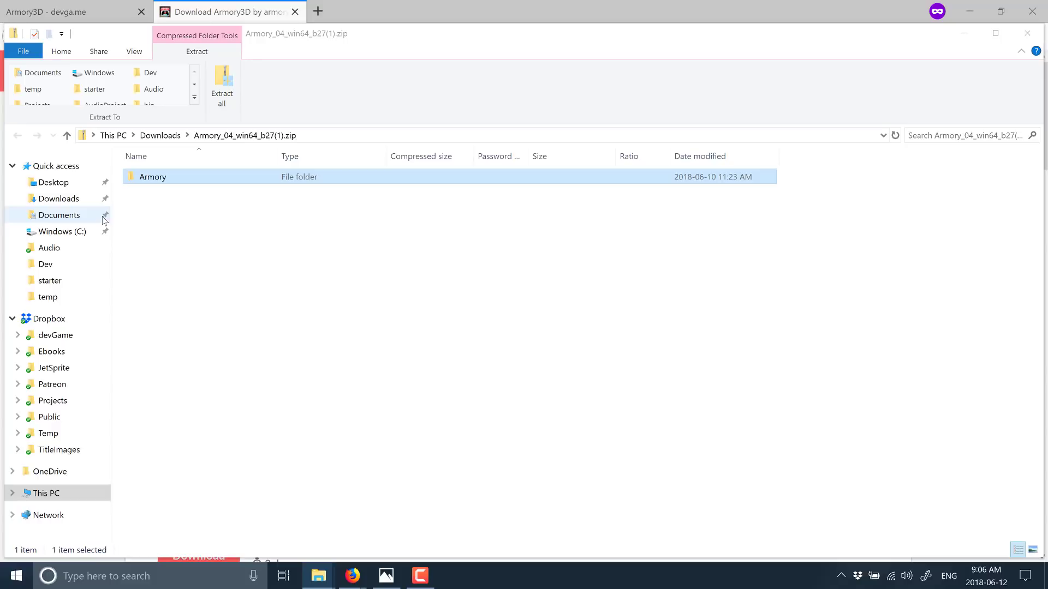
- In C:\Dev, rename the old Armory folder to ArmoryOld and paste the new Armory folder there
click(62, 232)
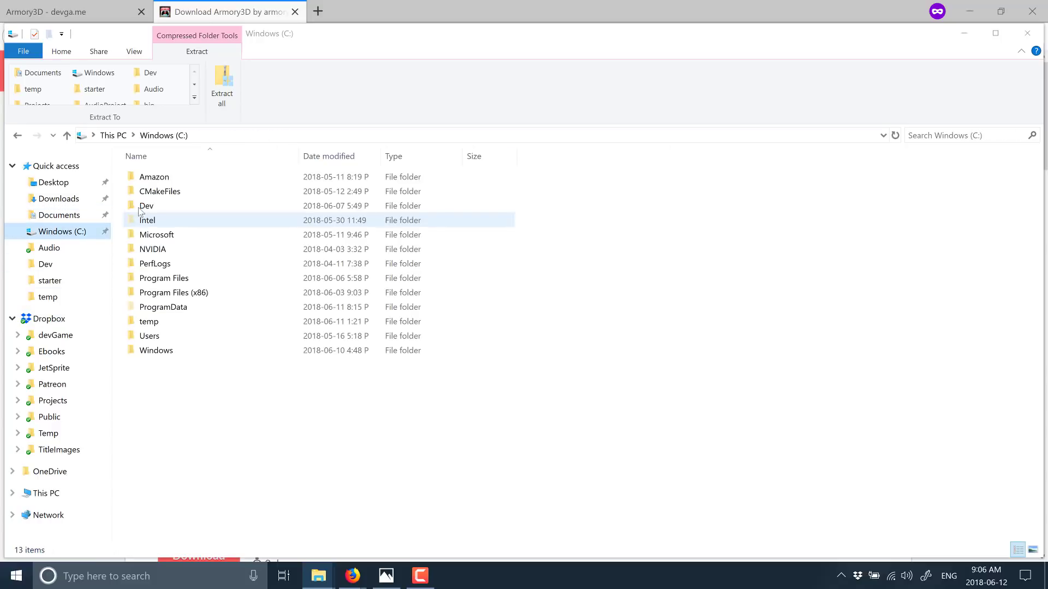
double_click(148, 207)
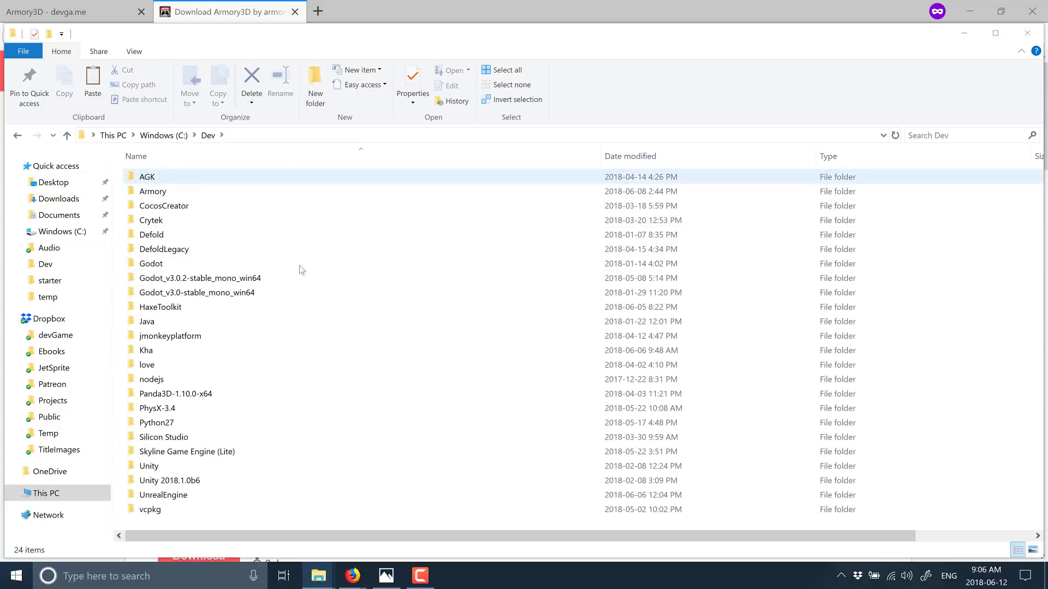
click(172, 193)
click(172, 193)
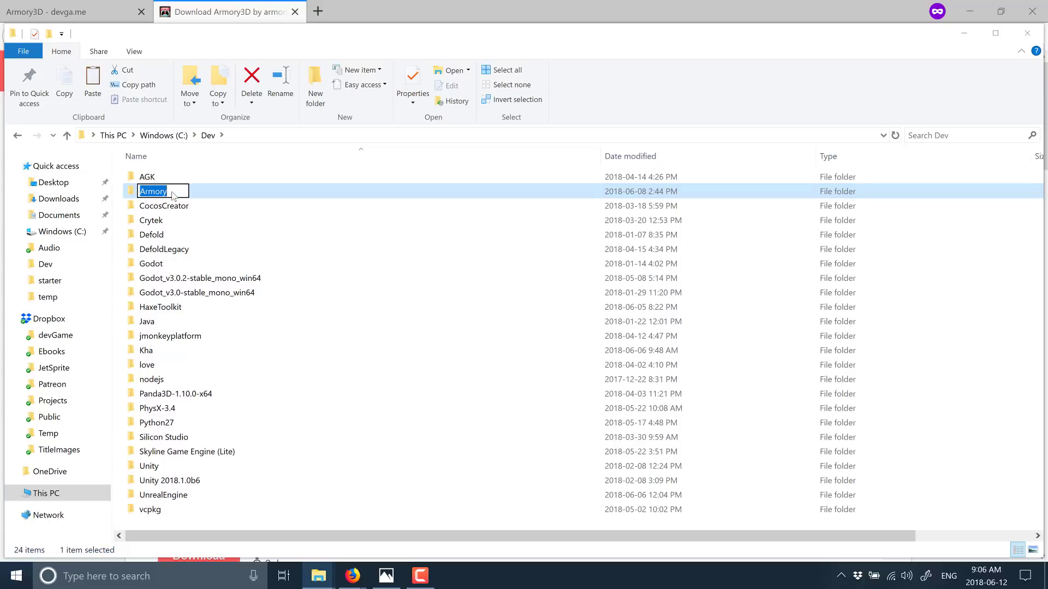
click(173, 192)
text(Old)
key(Return)
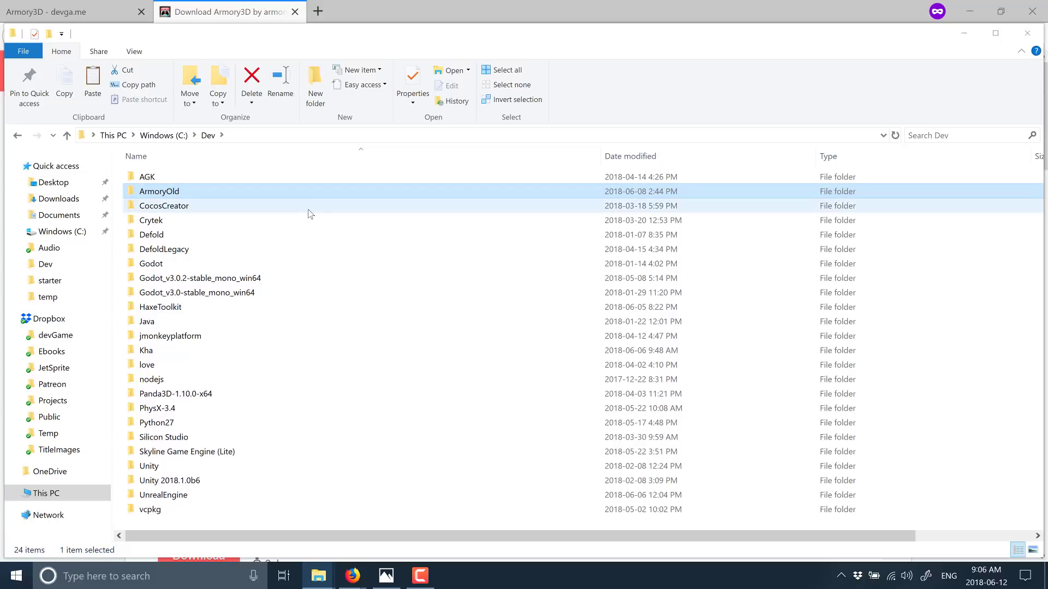
key(ctrl+v)
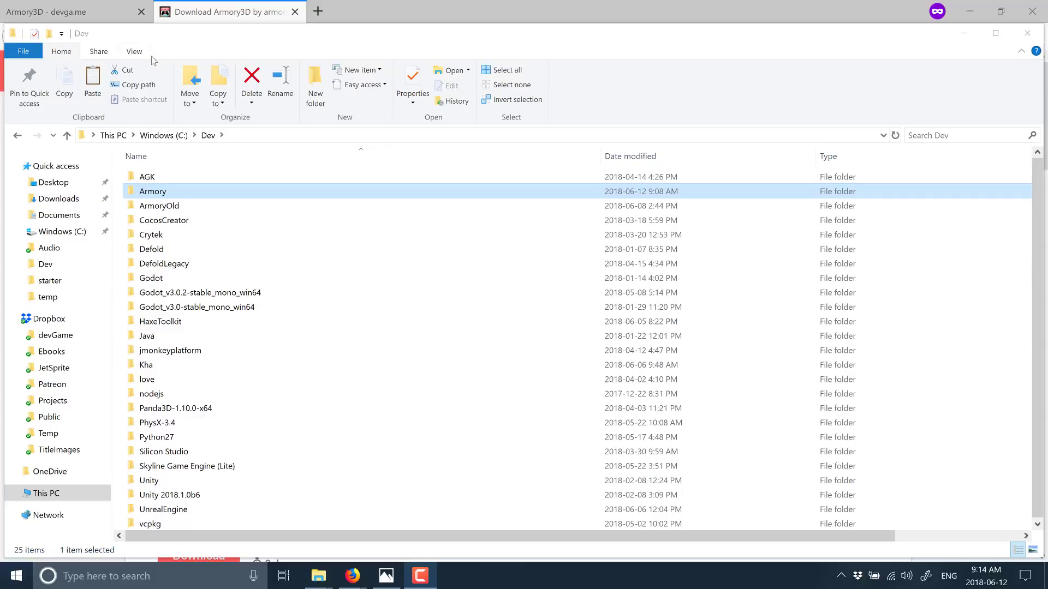
- Inside the new C:\Dev\Armory folder, rename blender.exe to ArmoryBlender.exe
click(151, 193)
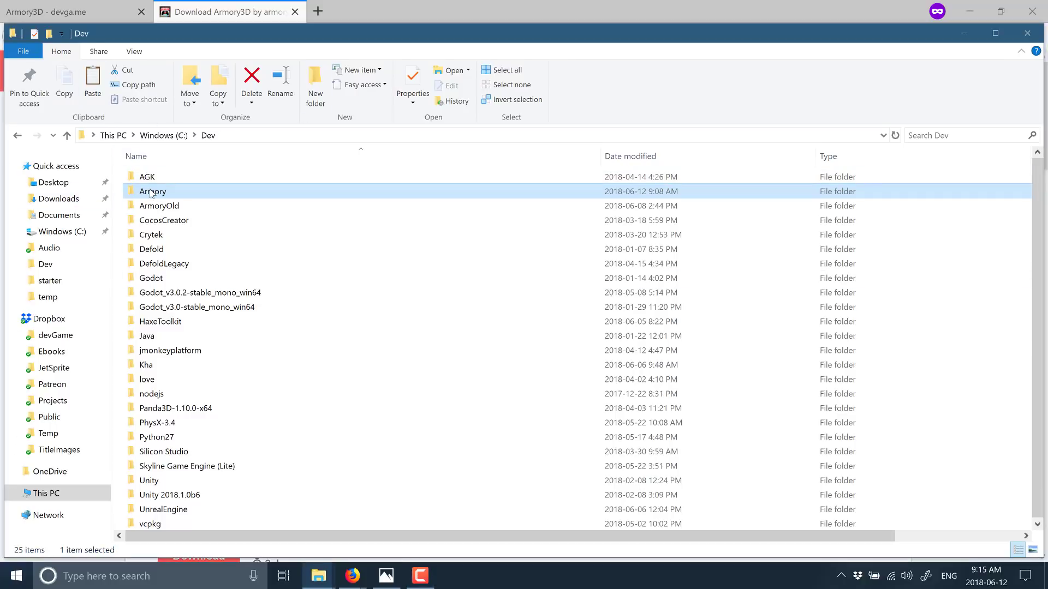
double_click(152, 193)
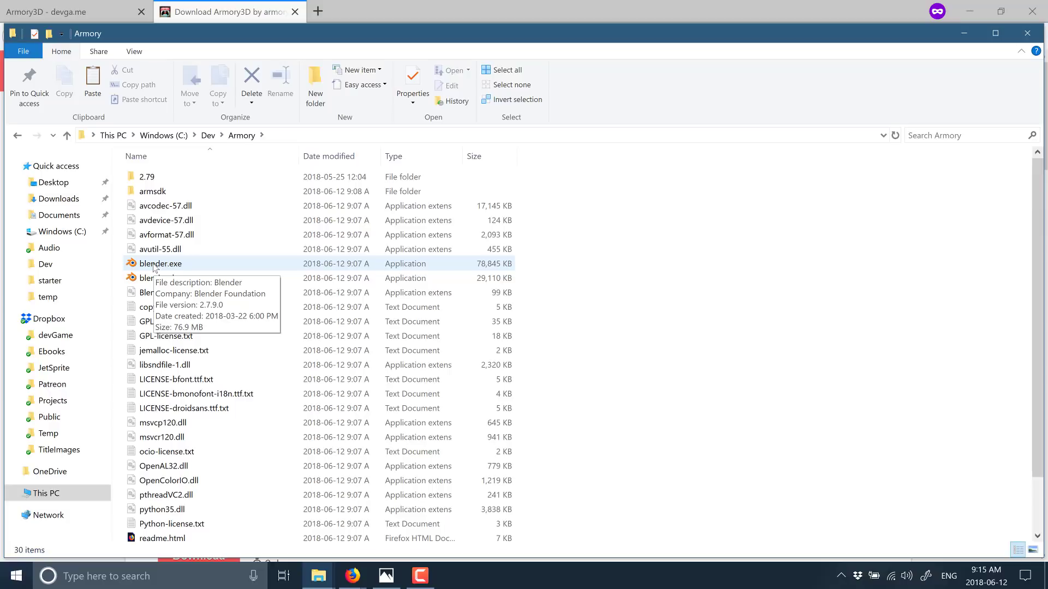
click(154, 266)
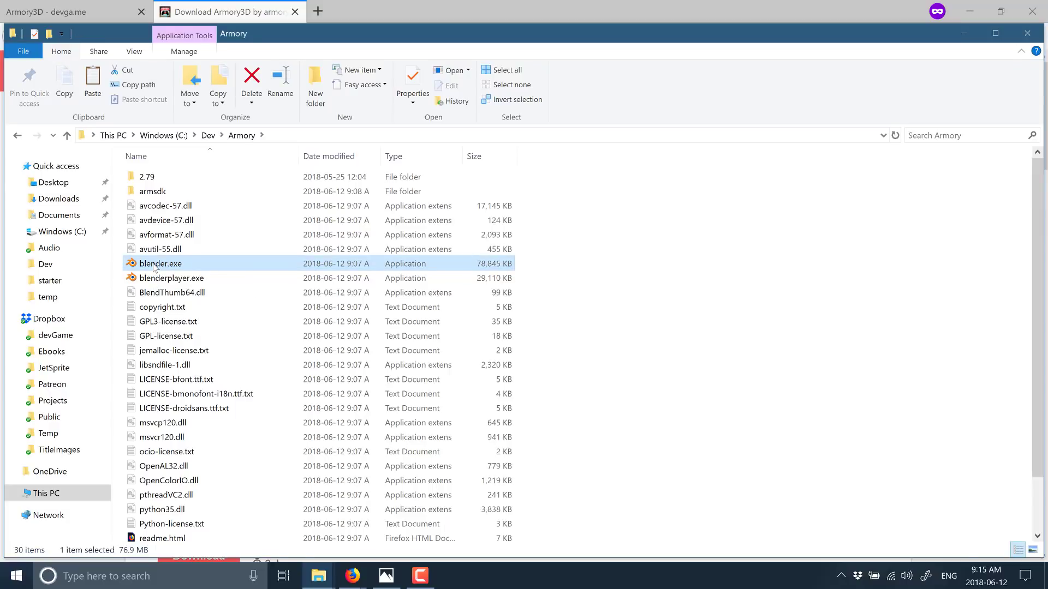
click(154, 267)
text(ArmoryBlender)
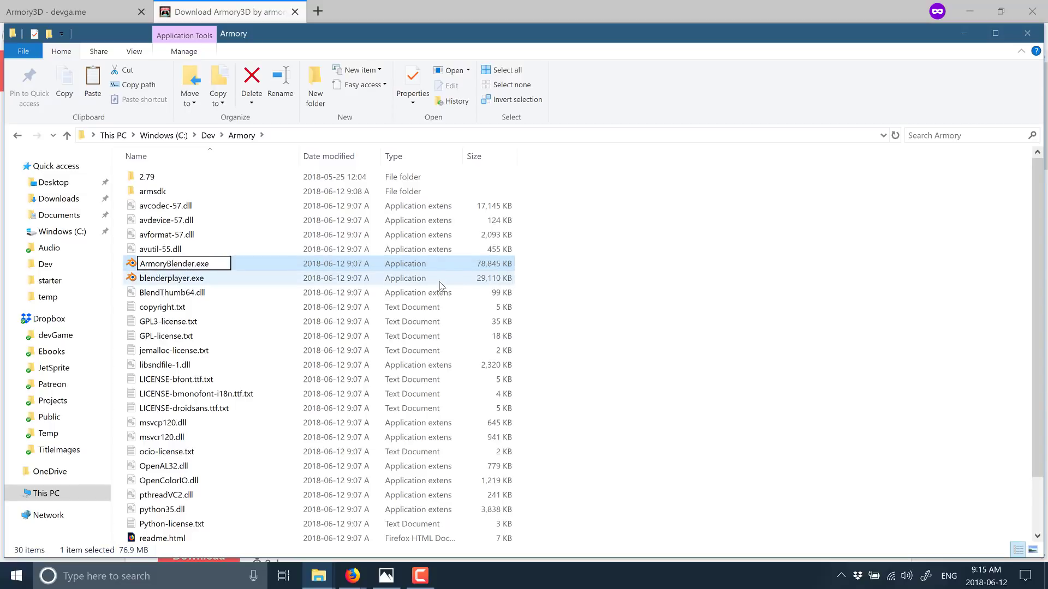
key(Return)
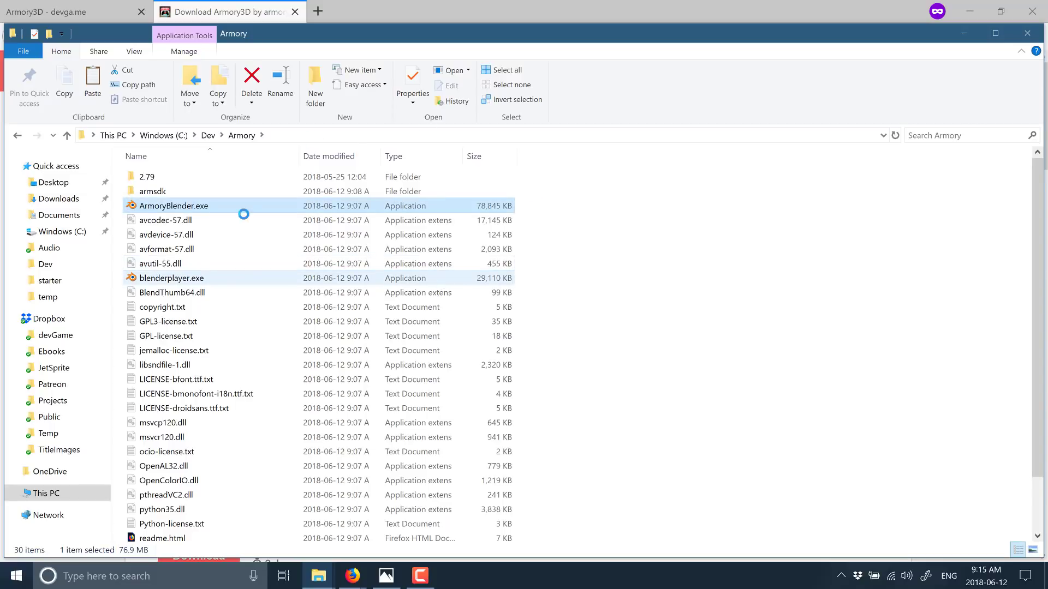
- Pin ArmoryBlender.exe to Start and view its tile in the Start menu
right_click(181, 211)
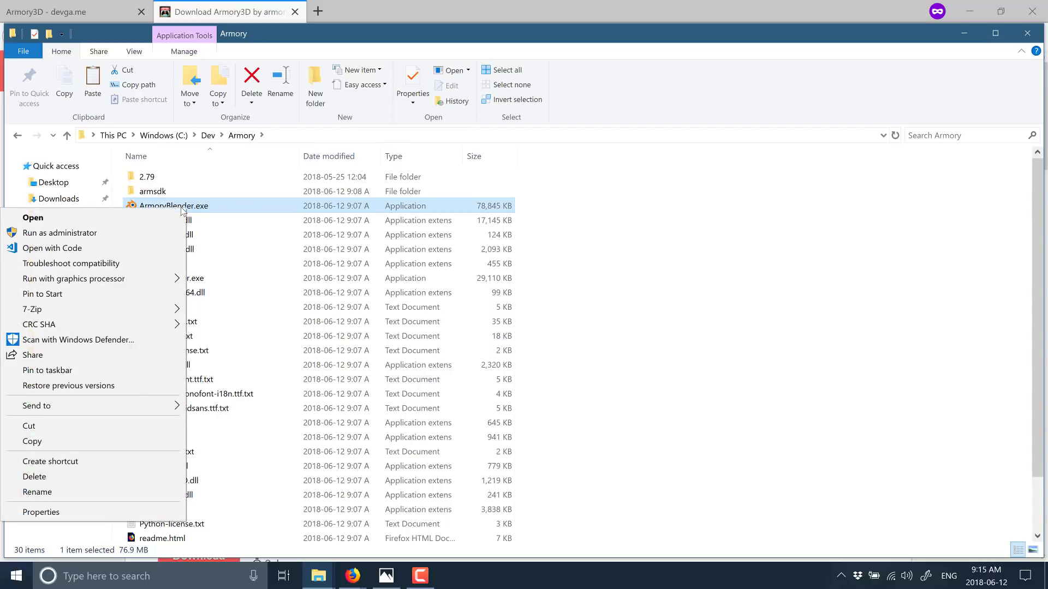
click(76, 294)
click(16, 577)
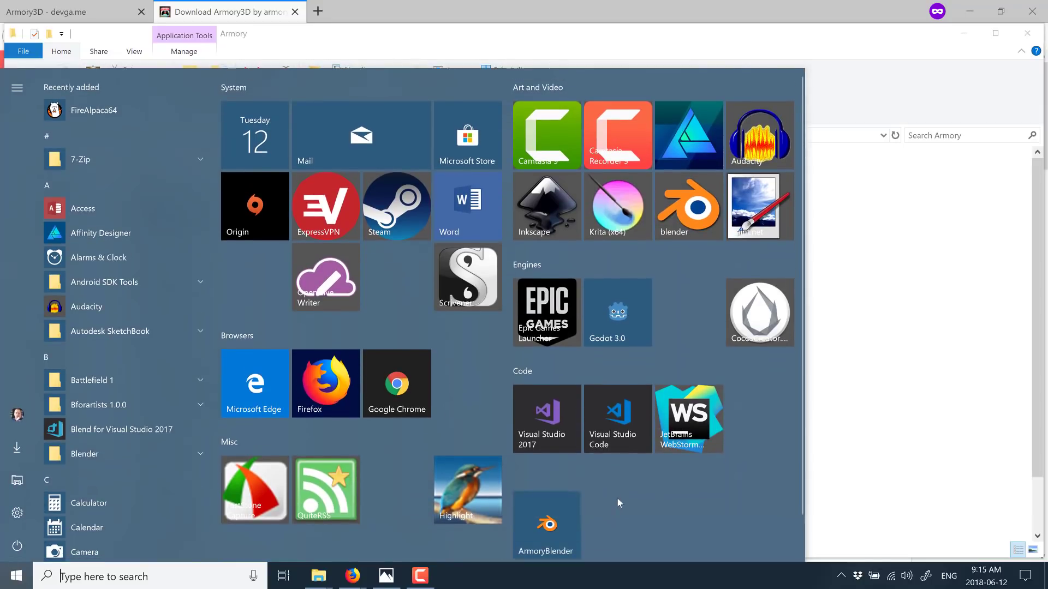
- Move the ArmoryBlender tile into the Engines group and launch Blender 2.79b from it
scroll(617, 498, down, 1)
drag(545, 480, 695, 270)
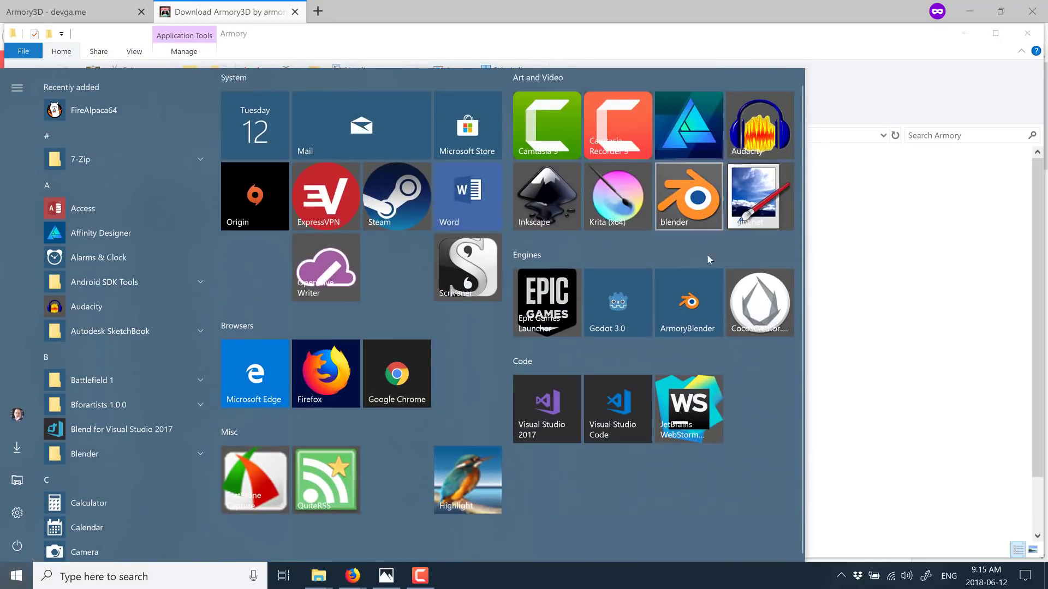
click(689, 303)
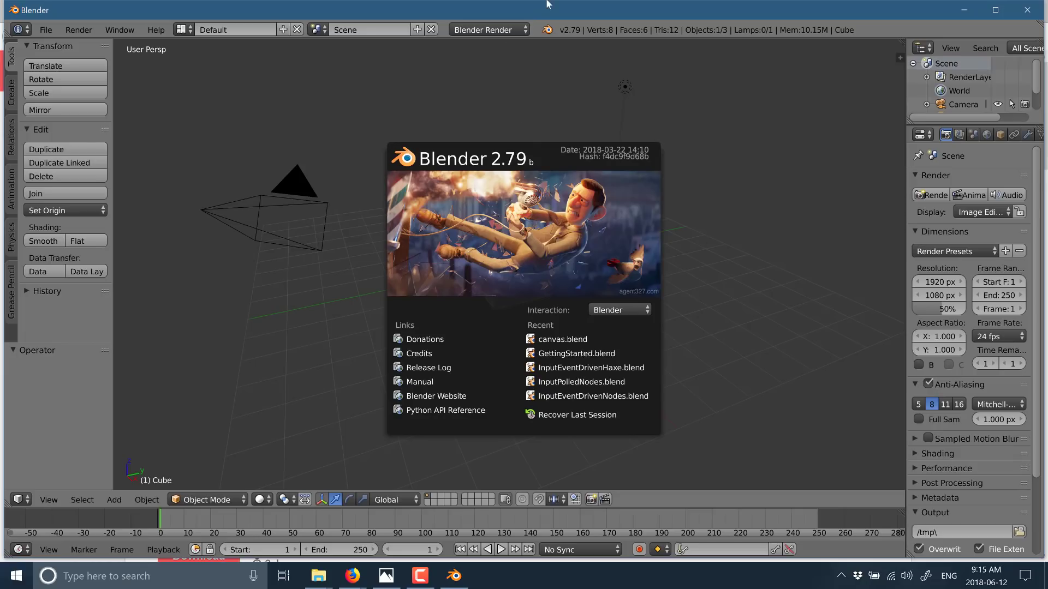
- Maximize Blender, dismiss the splash, widen the Properties area, and collapse Armory Player settings
double_click(565, 11)
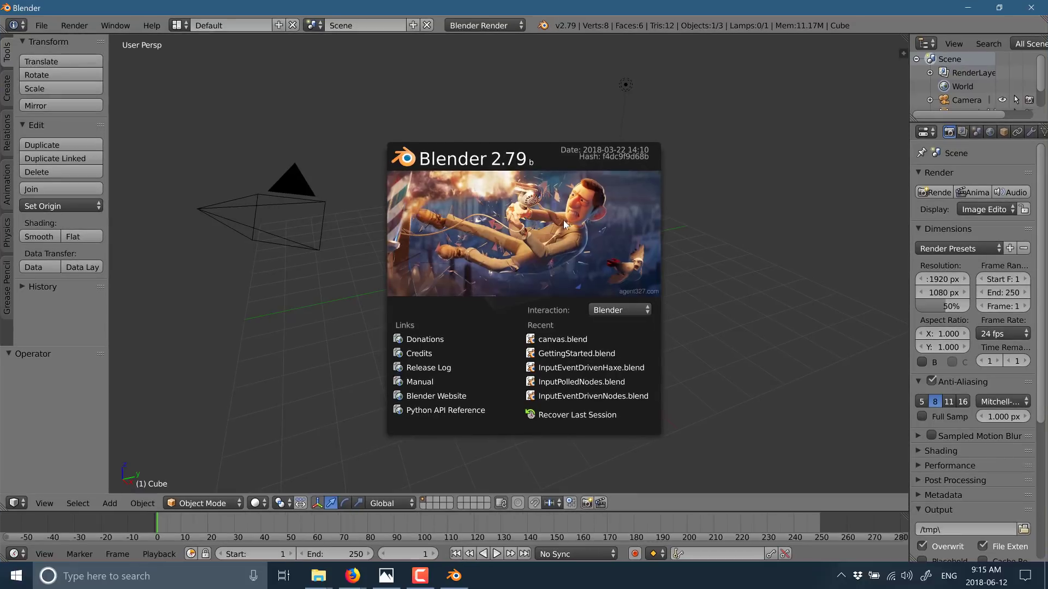
click(710, 284)
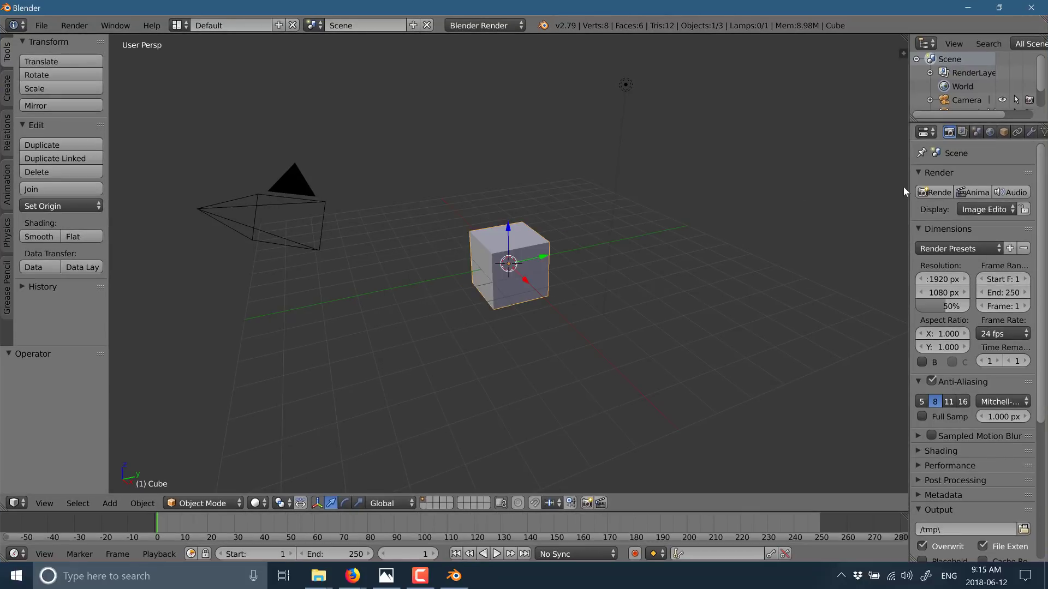
drag(908, 193, 769, 196)
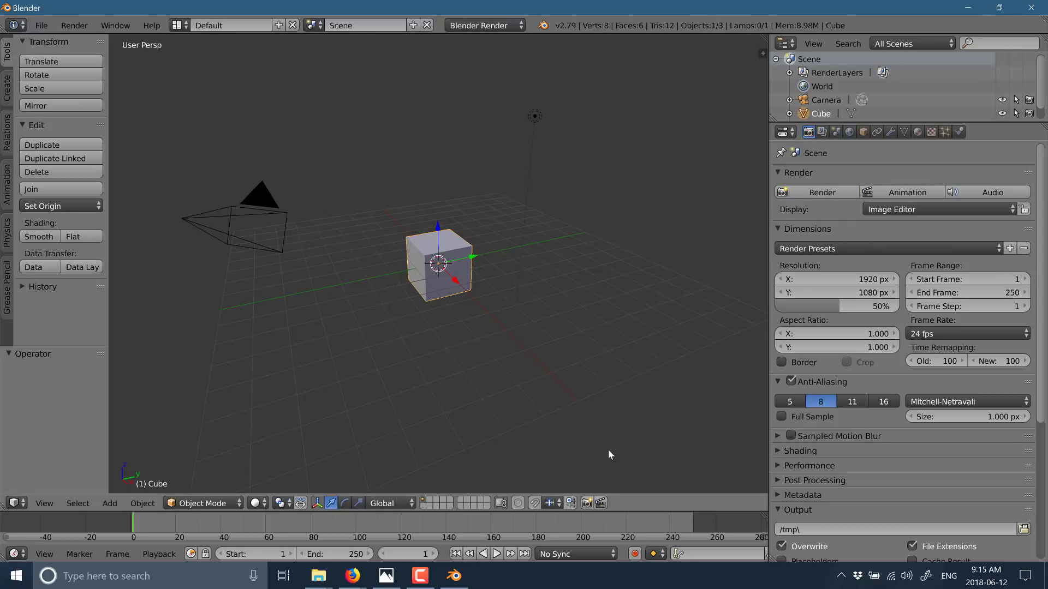
scroll(882, 350, down, 3)
scroll(882, 350, down, 6)
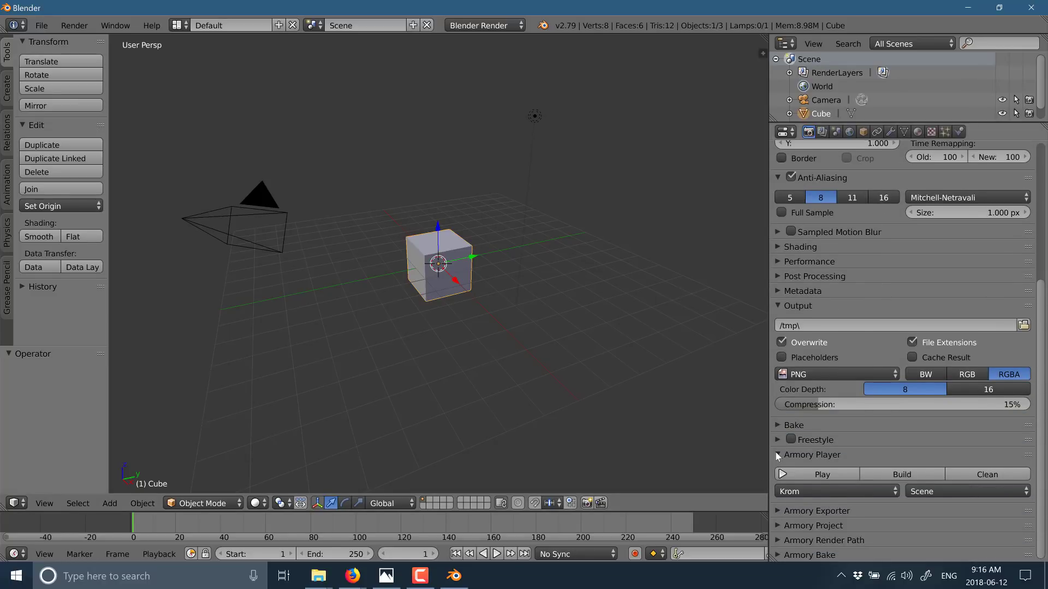
click(781, 455)
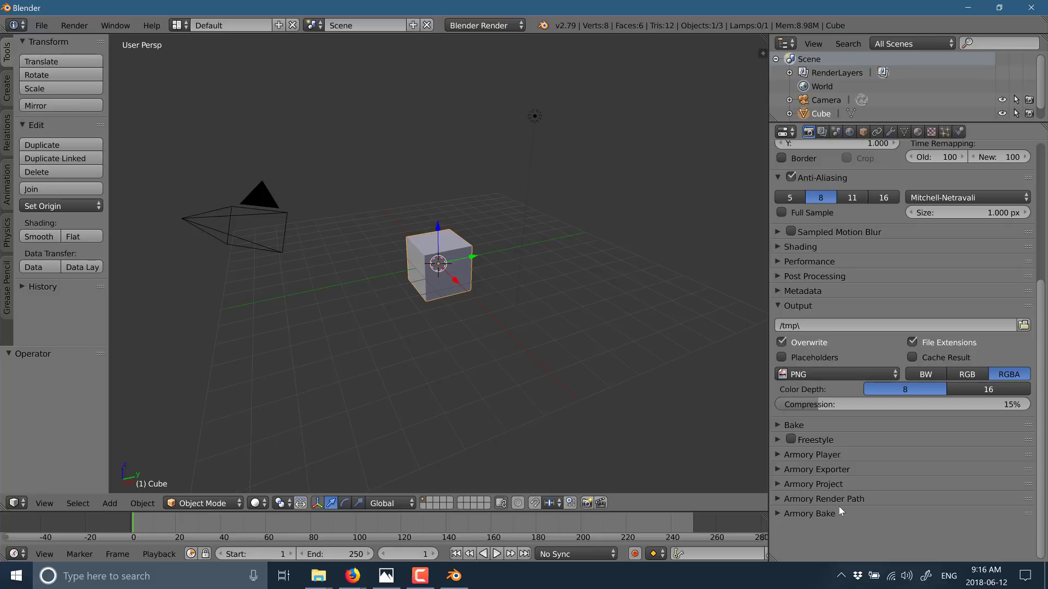
- Switch the render engine from Blender Render to Cycles Render
click(521, 26)
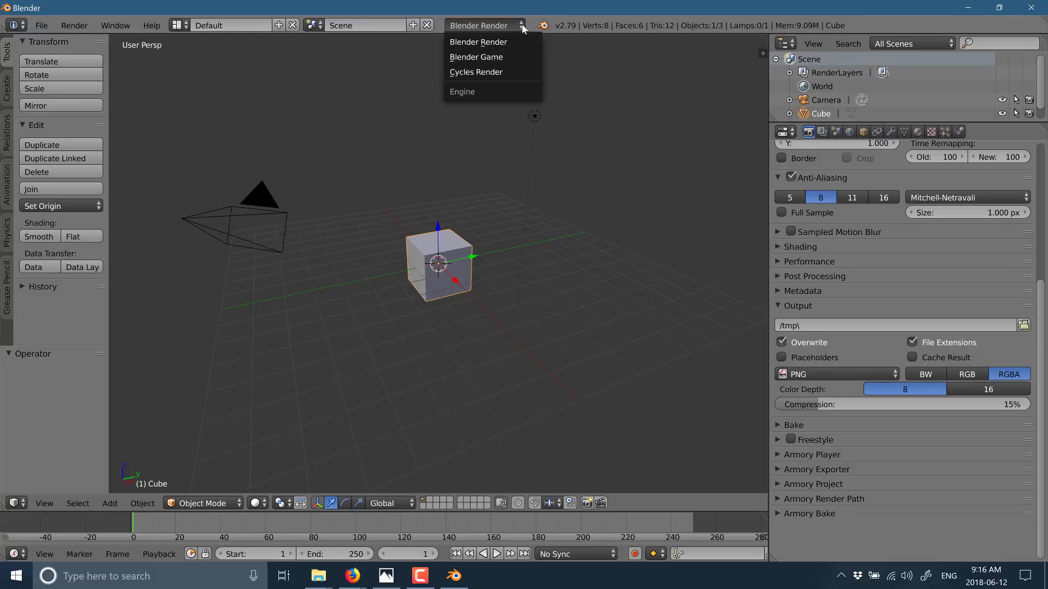
click(472, 73)
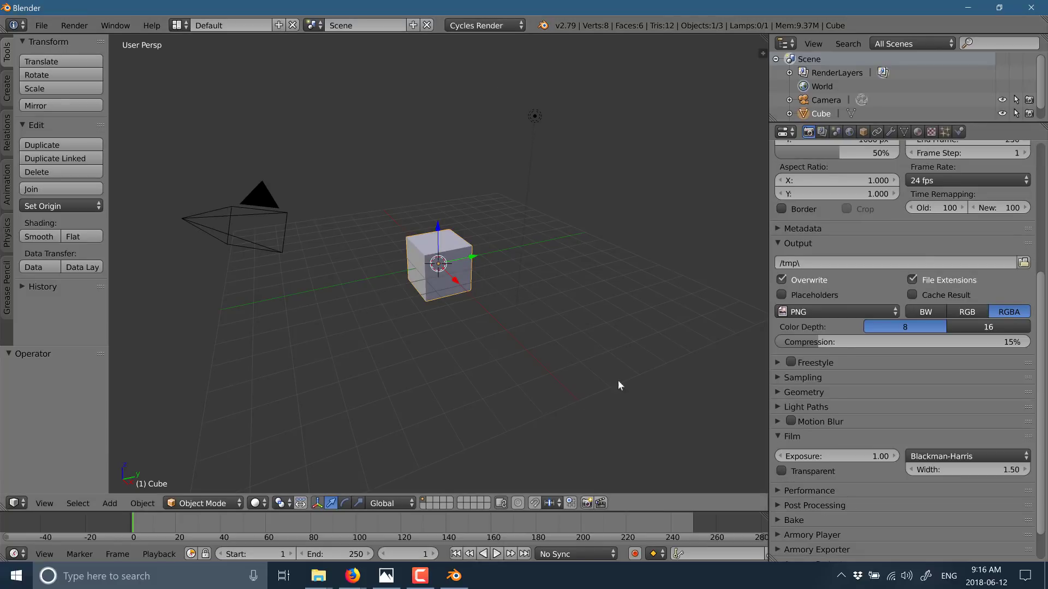
scroll(712, 358, down, 4)
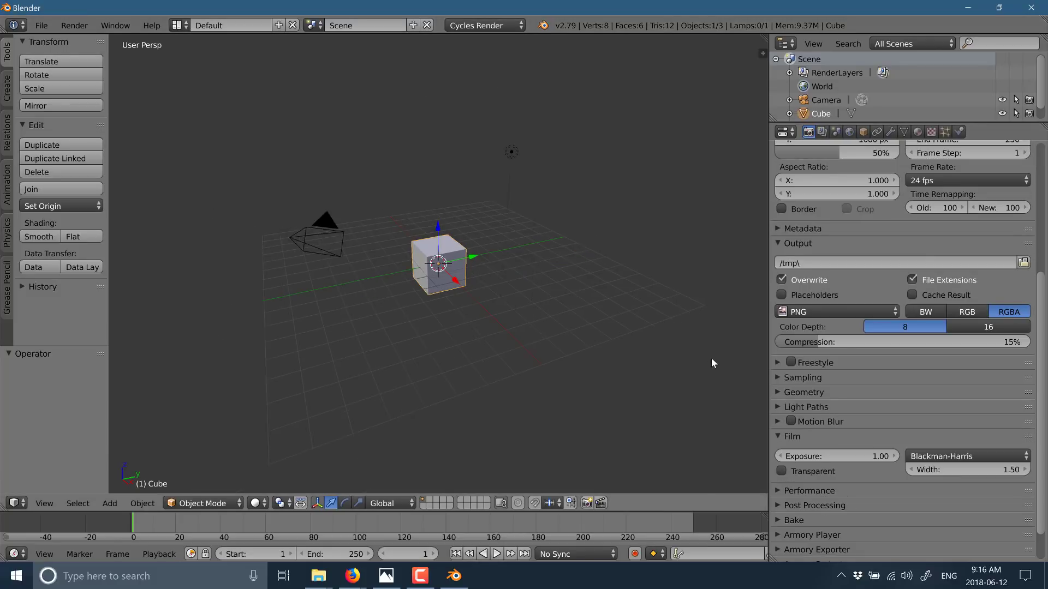
- From Save As, create a new MyDemoProject folder under C:\temp
click(36, 26)
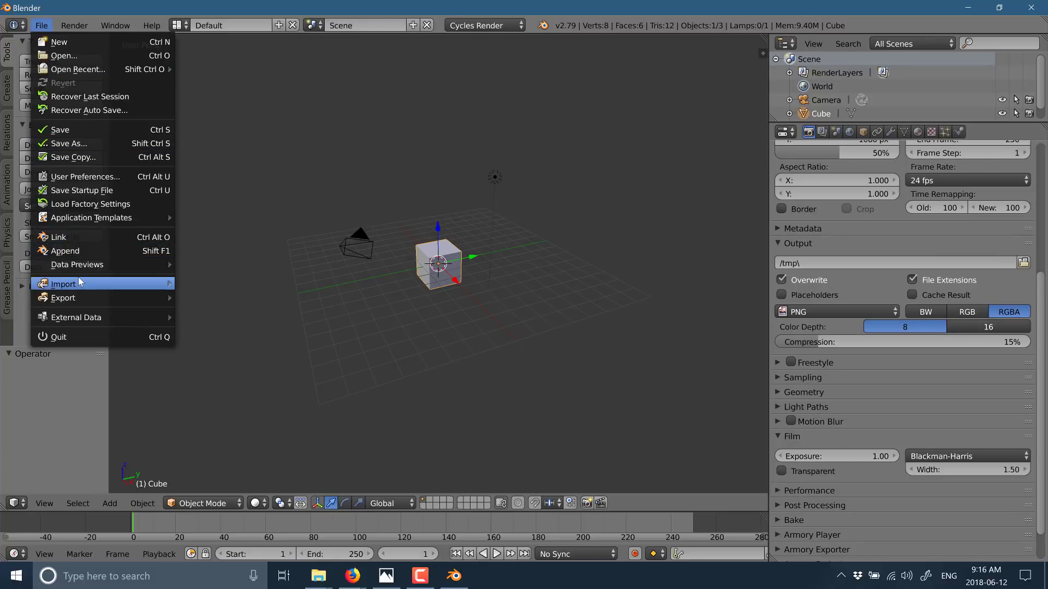
click(70, 145)
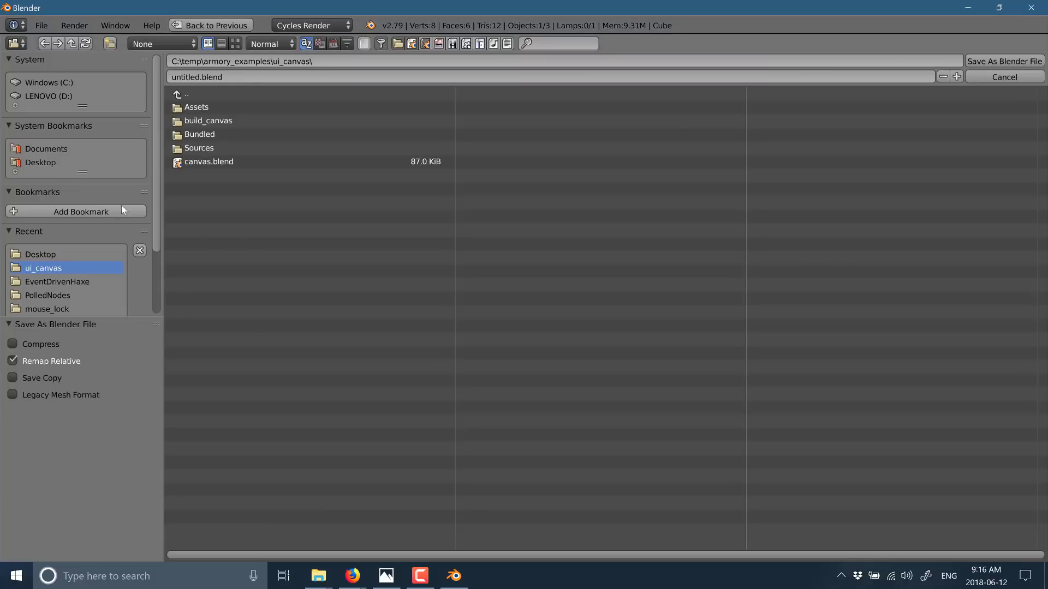
click(208, 93)
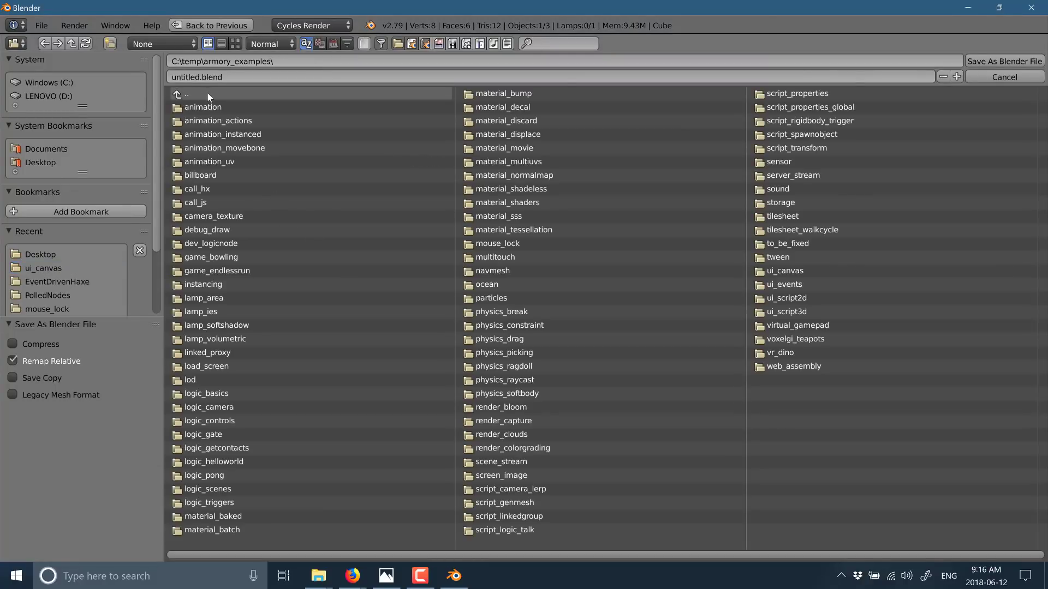
click(109, 45)
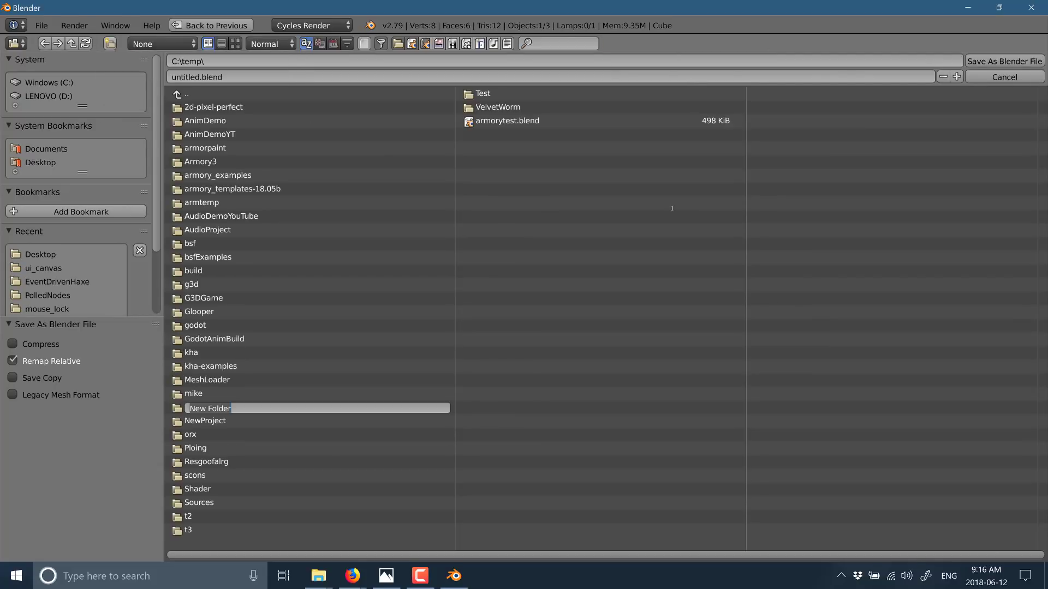
text(MyDemoProject)
key(Return)
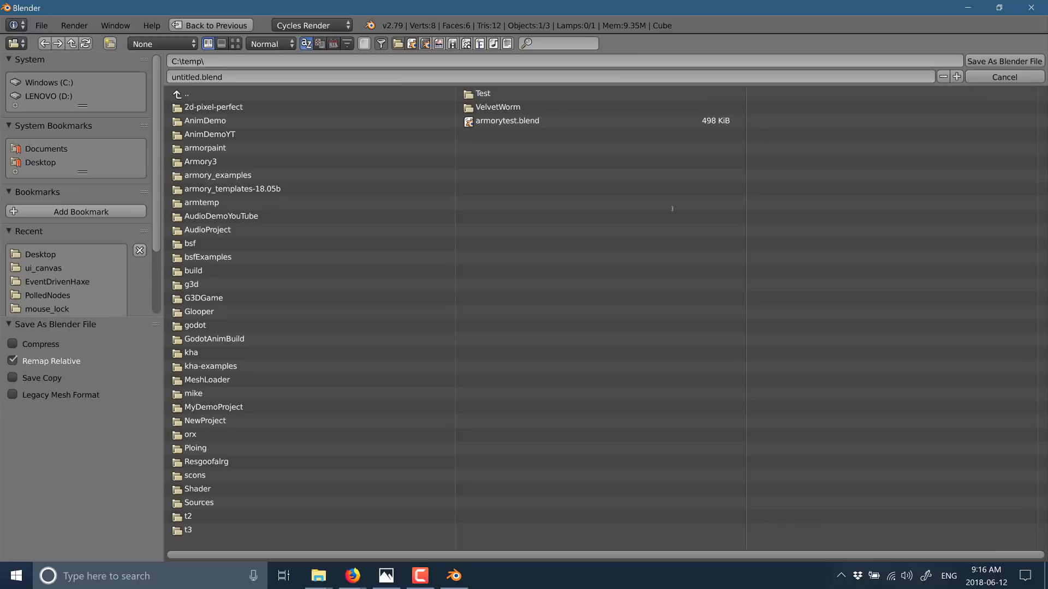
- Save the scene as MyDemoBlend.blend inside the MyDemoProject folder
click(214, 409)
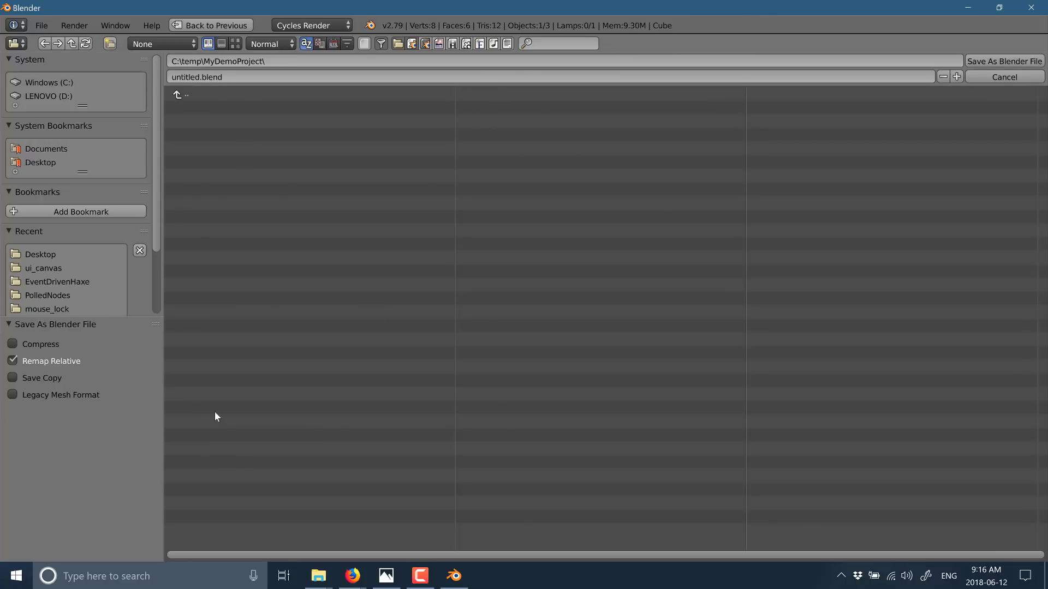
click(260, 77)
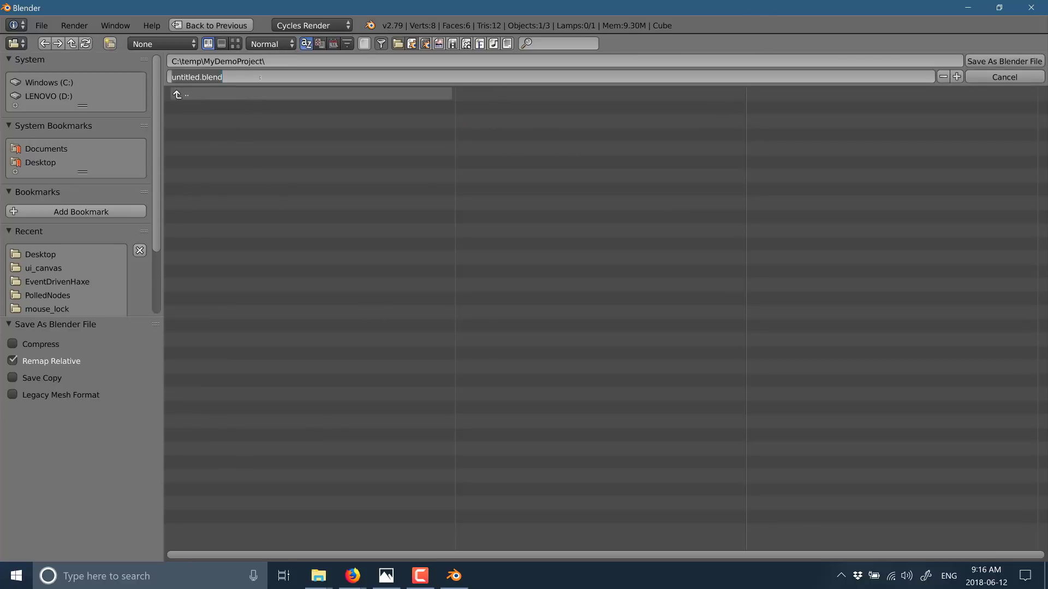
text(MyDemo)
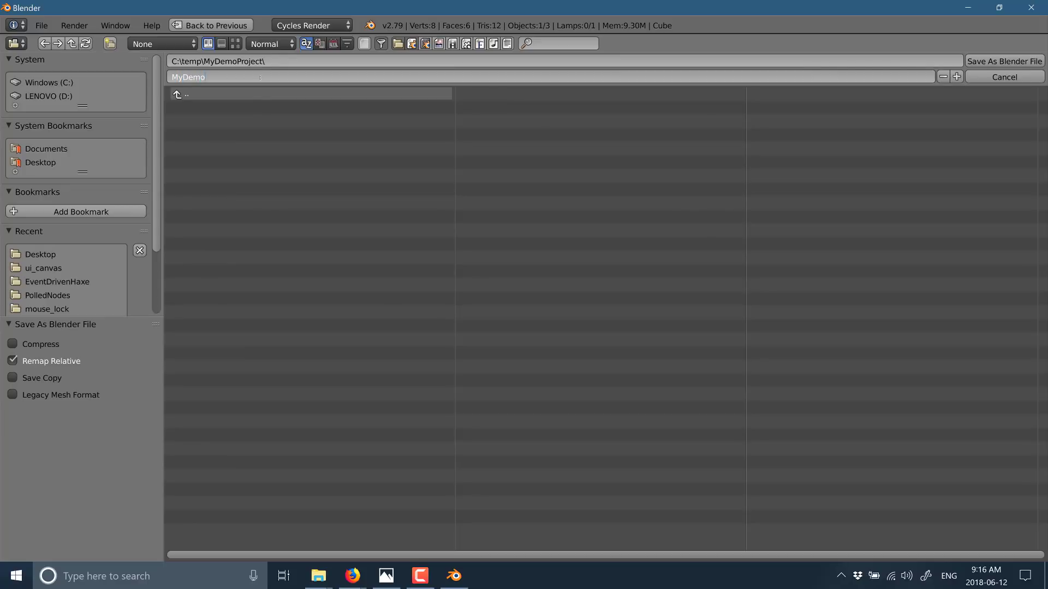
text(Blend)
key(Return)
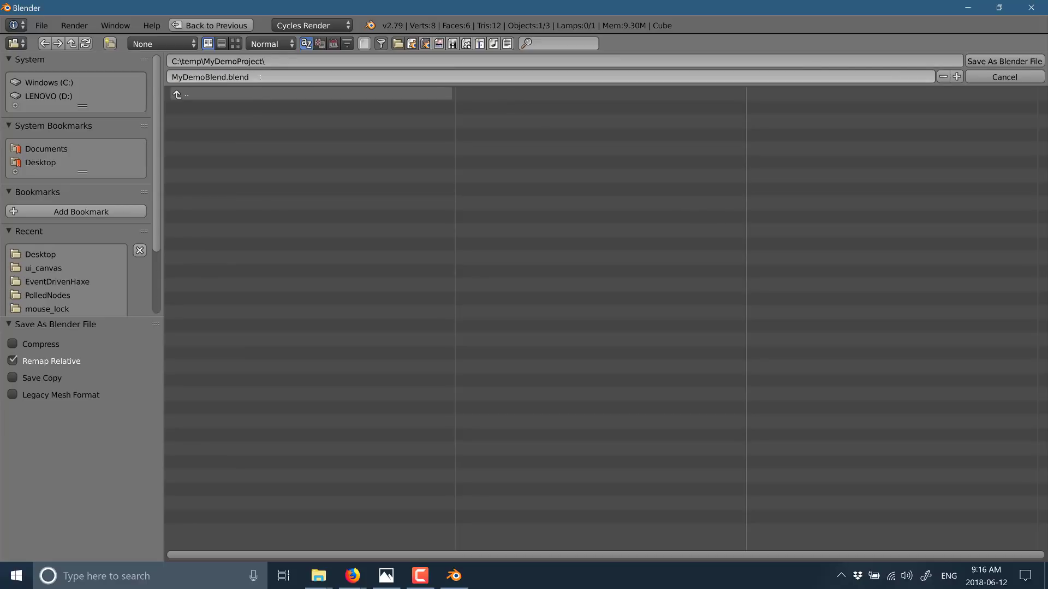
- Save the file into MyDemoProject and expand the Armory Player settings
click(1004, 59)
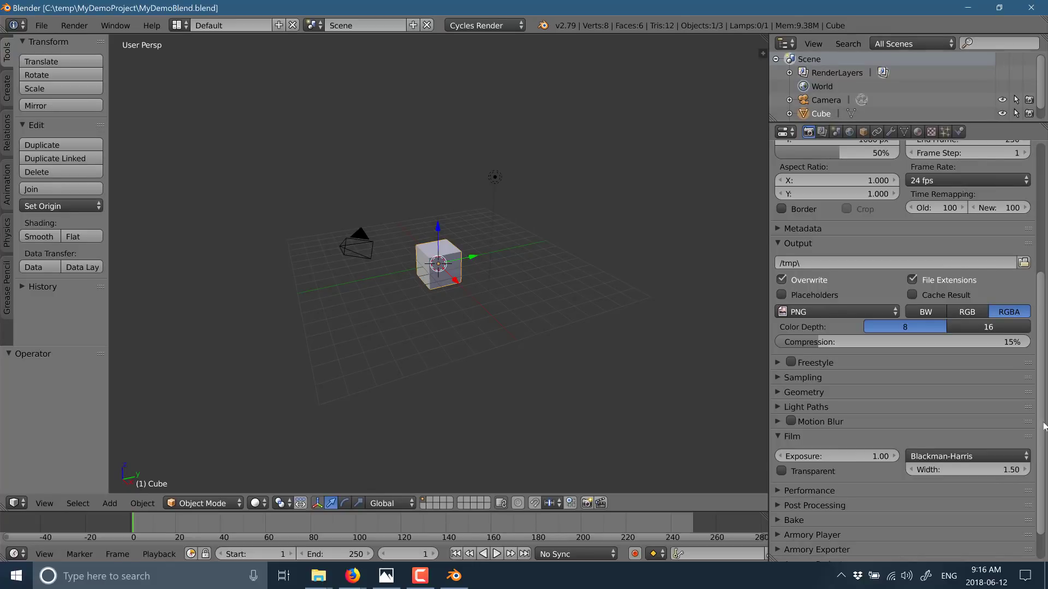
scroll(840, 421, down, 2)
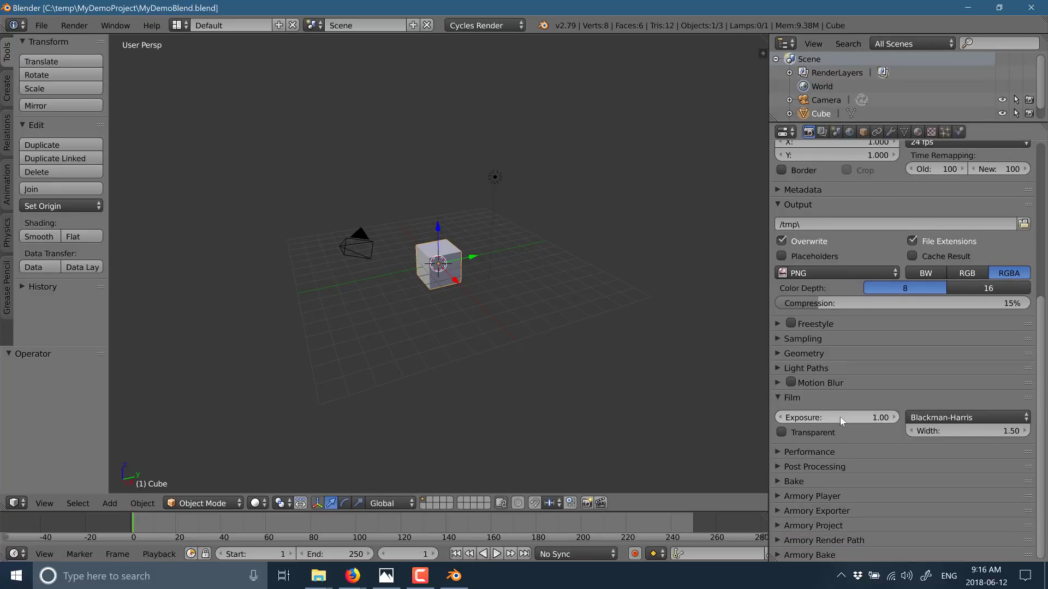
click(782, 496)
scroll(870, 480, down, 2)
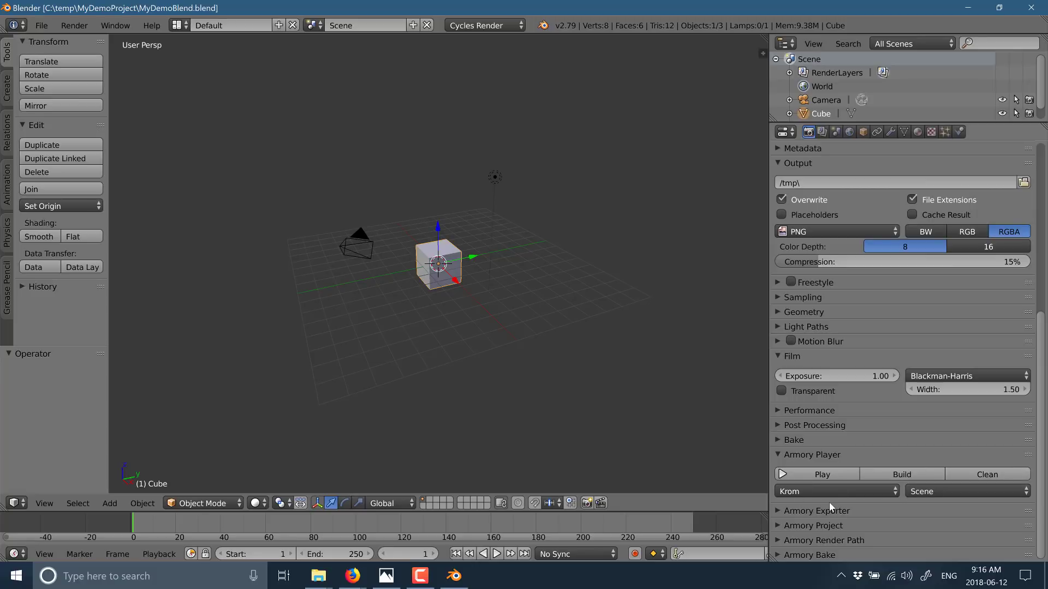
- Inspect and collapse the Armory Exporter settings, then run the scene in Krom
click(787, 510)
scroll(901, 499, down, 3)
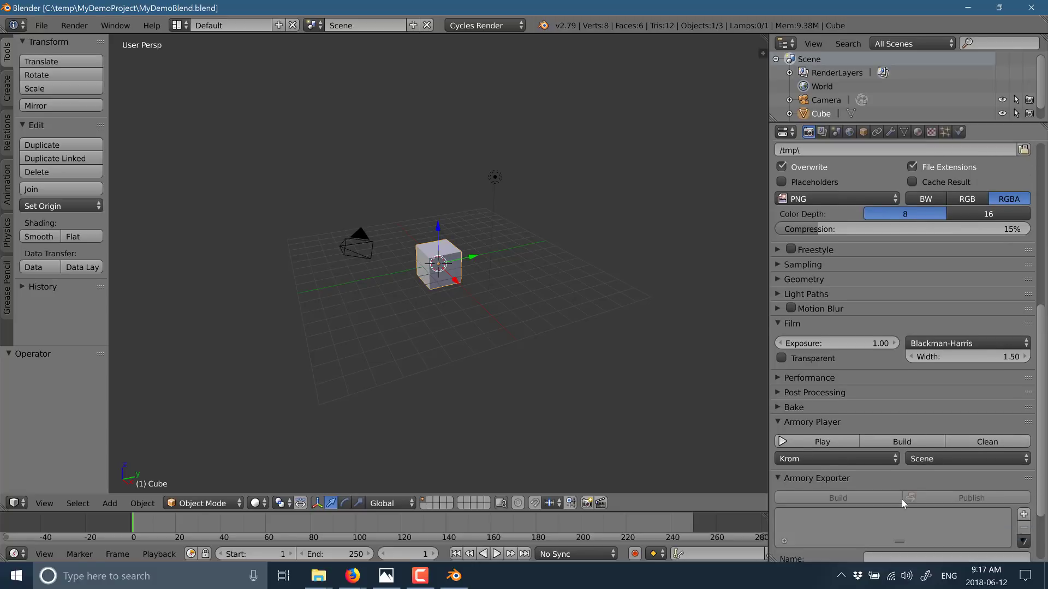
scroll(901, 499, down, 2)
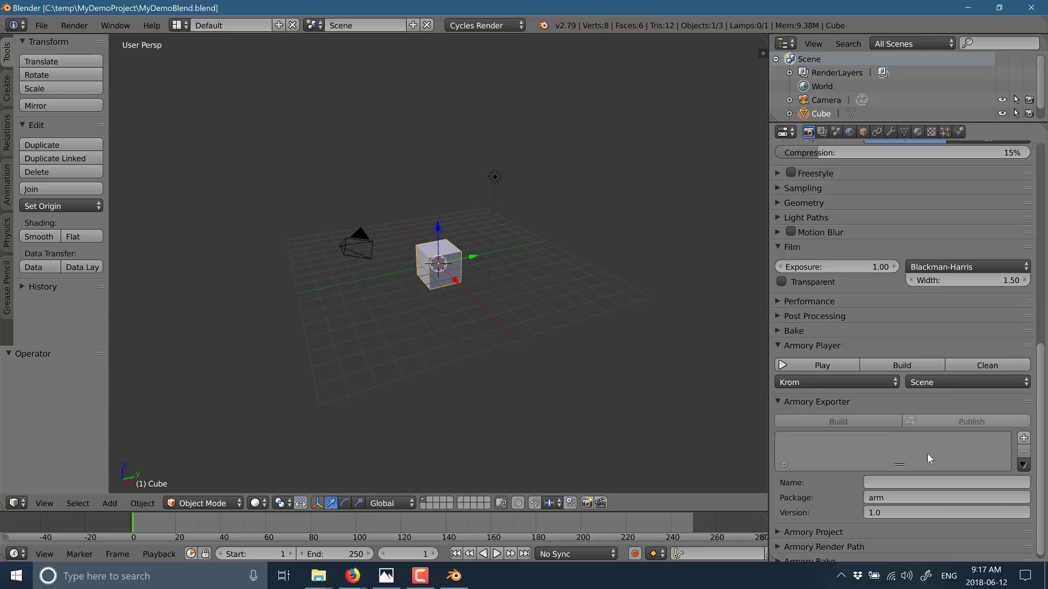
click(781, 400)
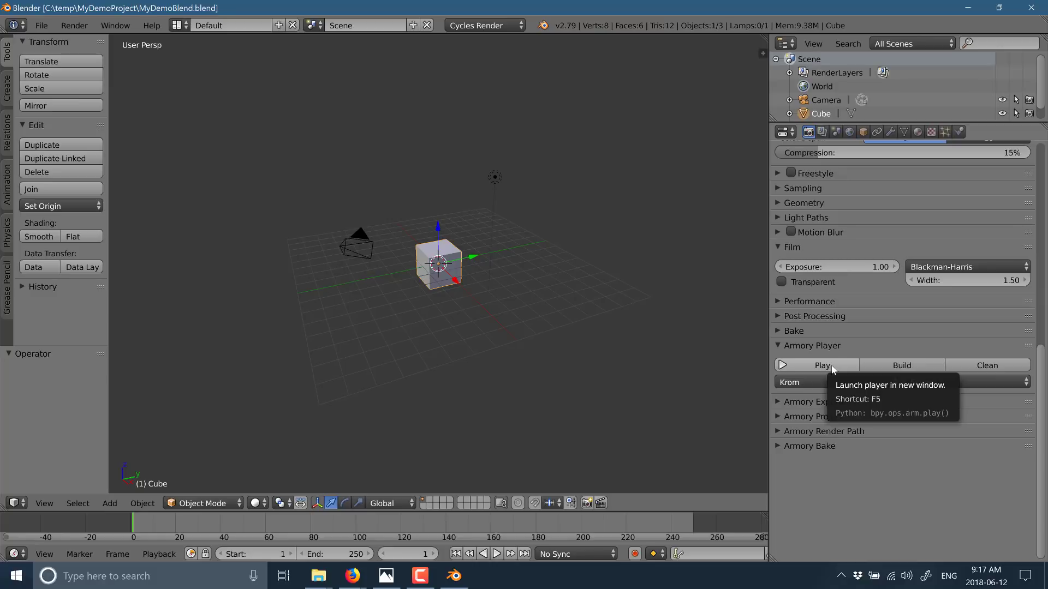
click(830, 365)
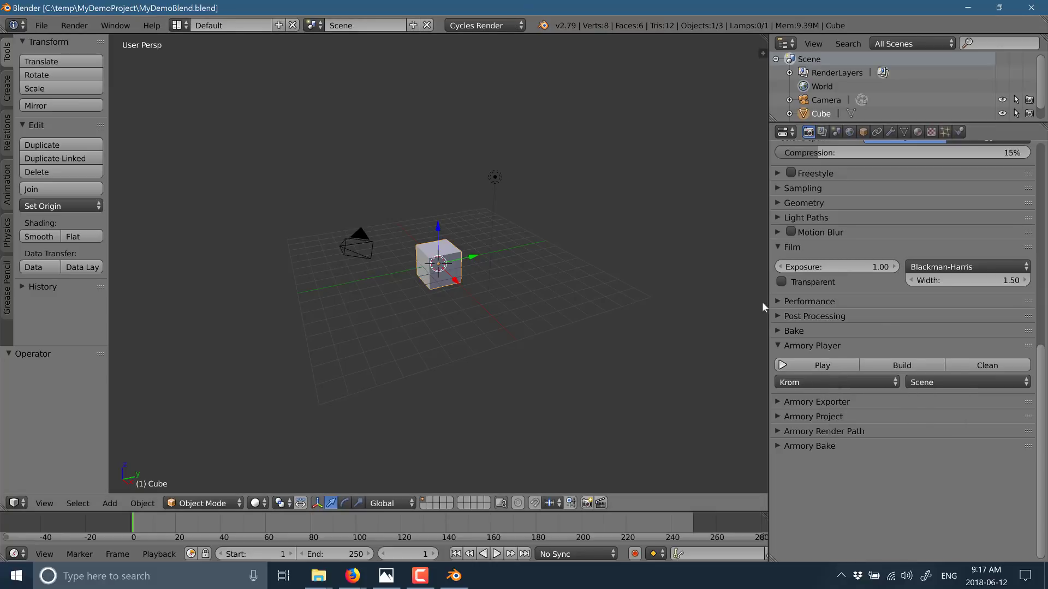
click(907, 368)
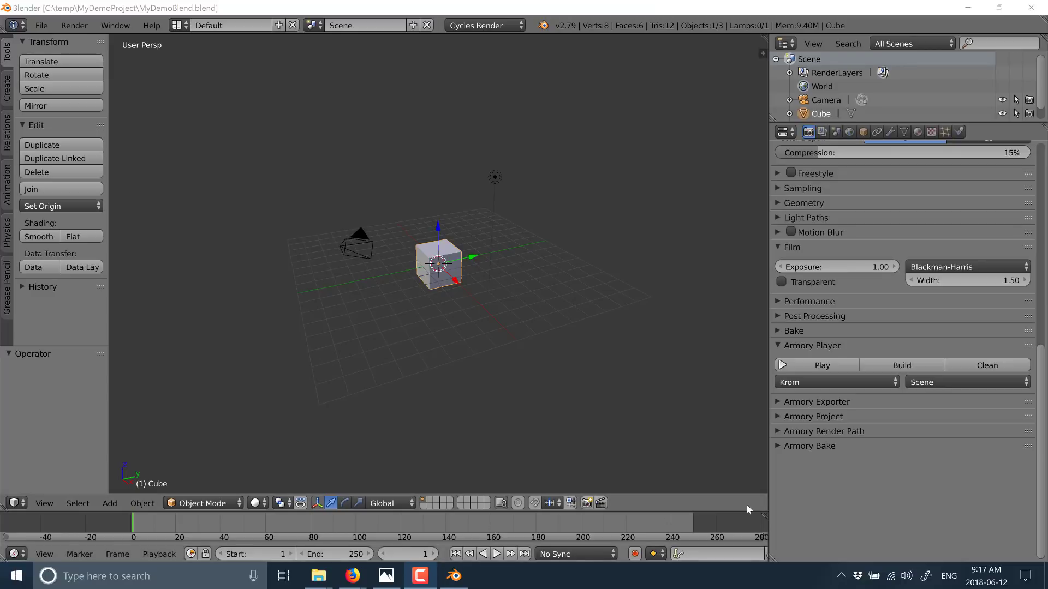
- Restart the Krom player, shift its window aside and back, then close it
click(896, 365)
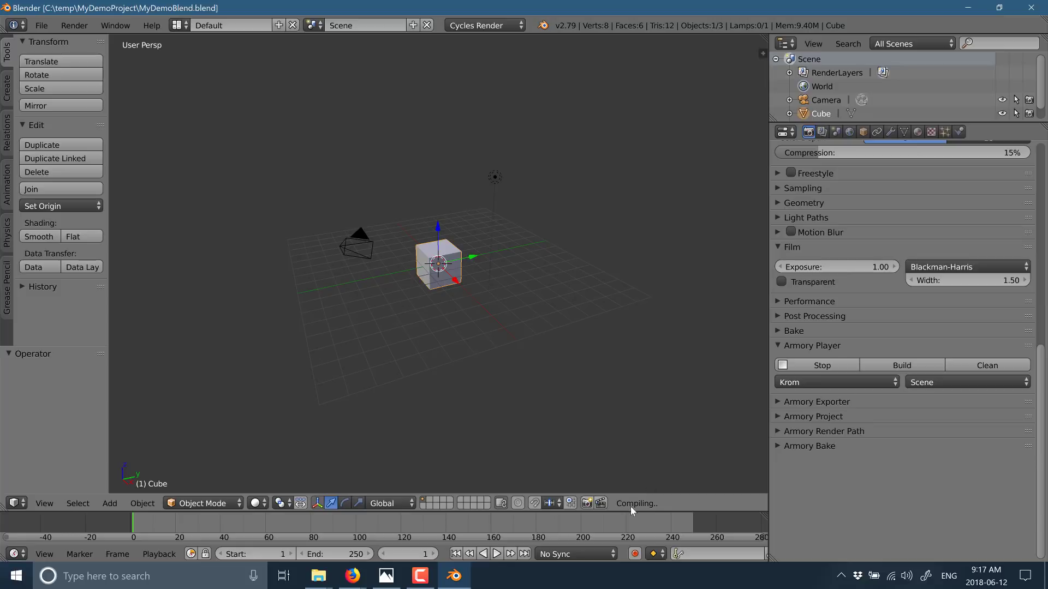
click(809, 366)
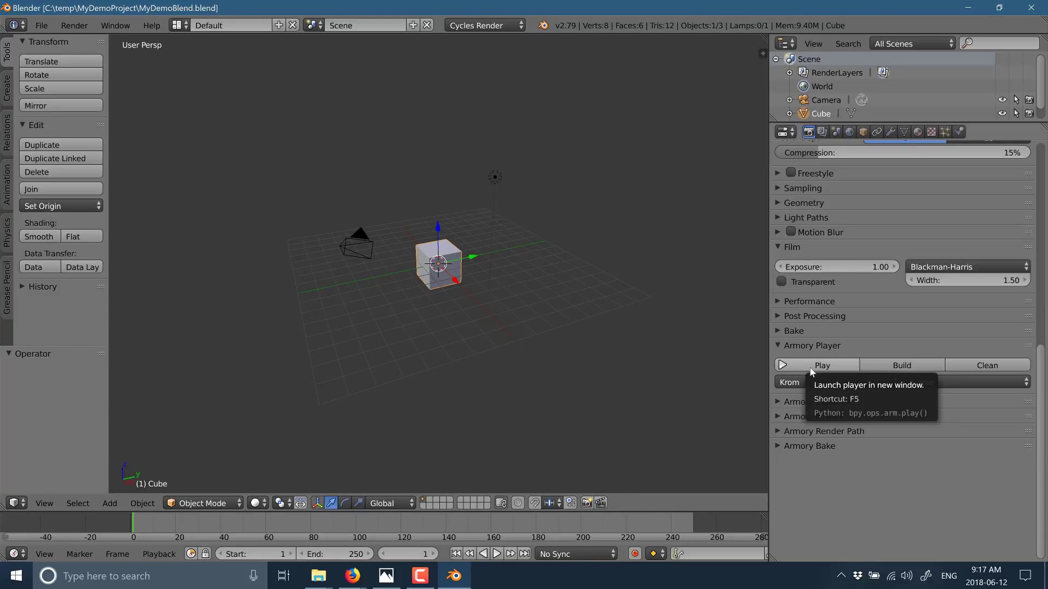
click(811, 370)
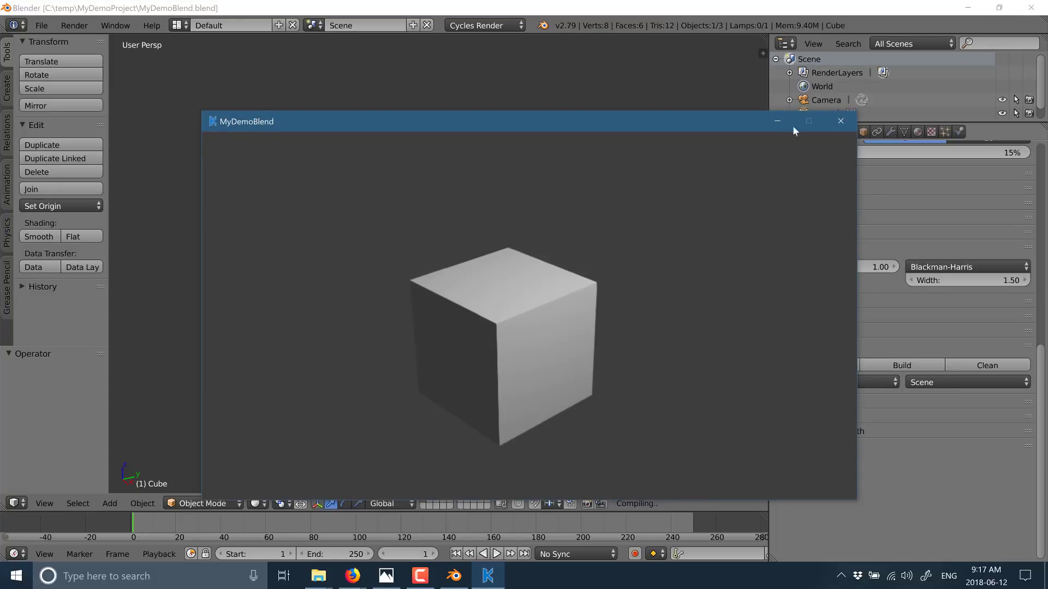
drag(582, 117, 899, 137)
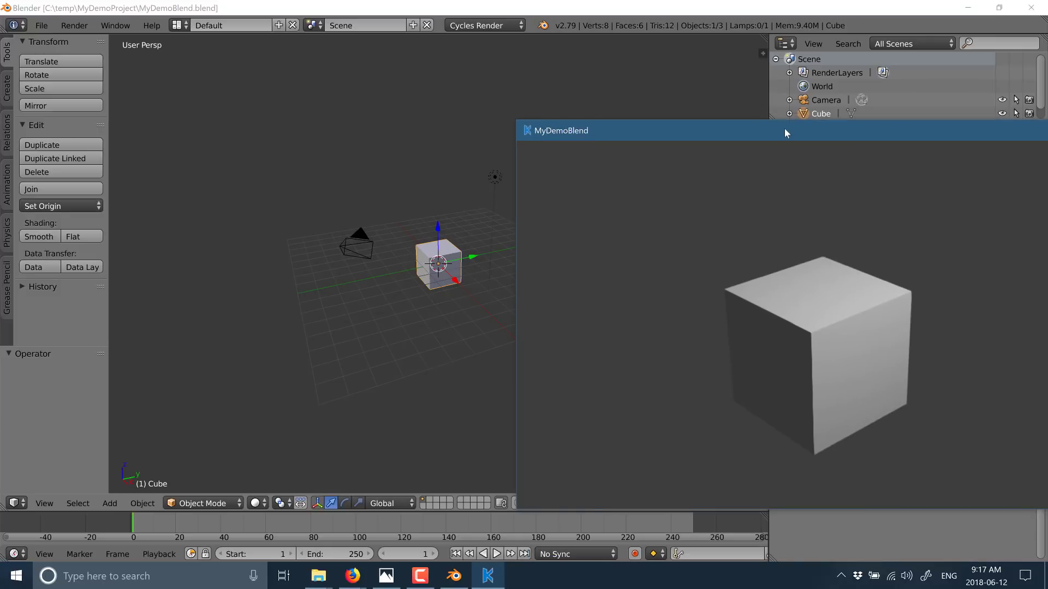
drag(784, 130, 443, 93)
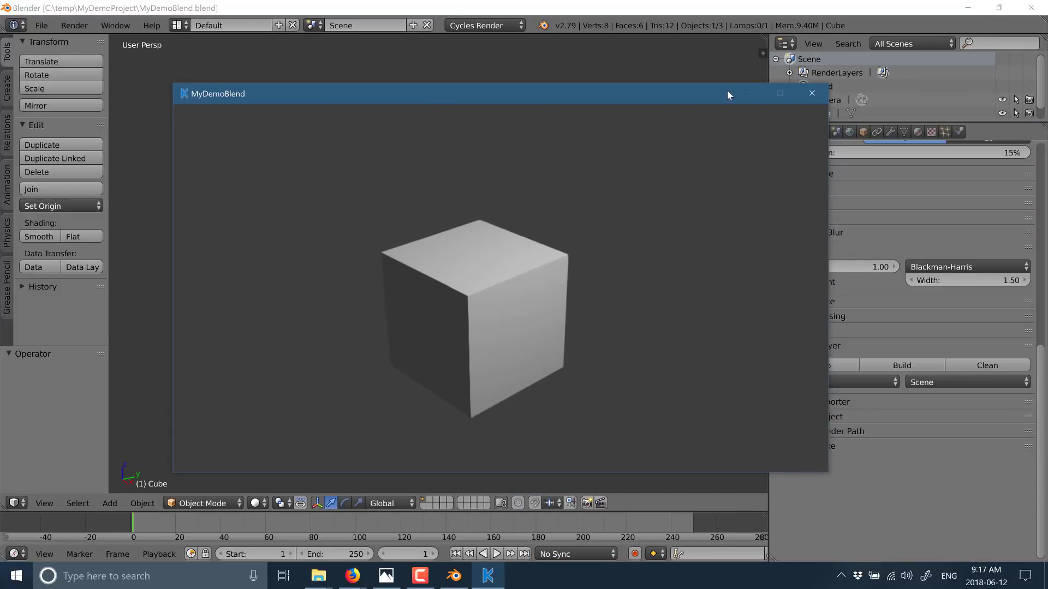
click(810, 91)
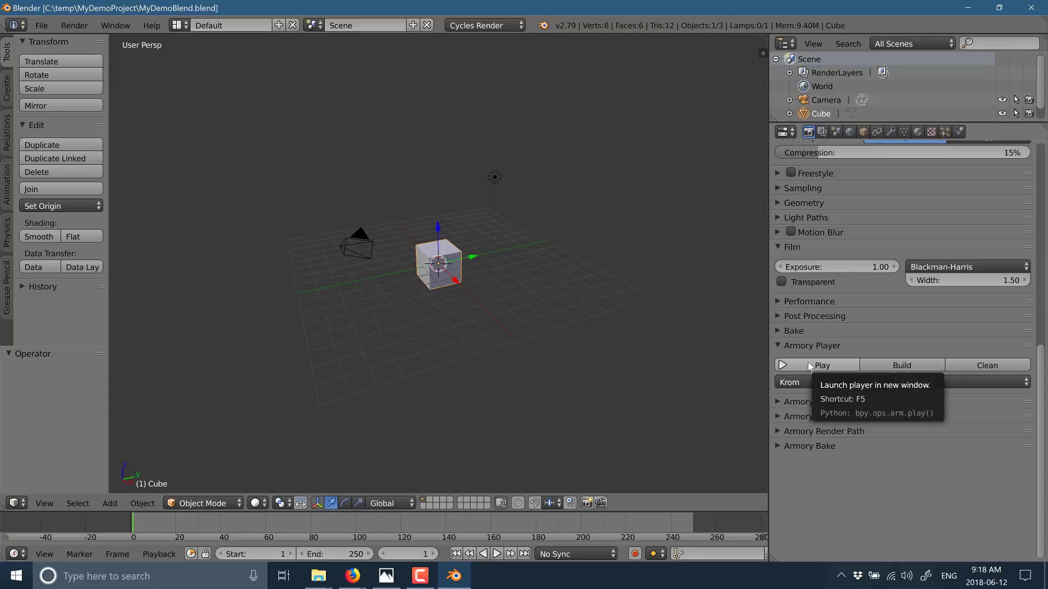
- Run the cube scene in Krom once more, reposition its window, and close it
click(830, 364)
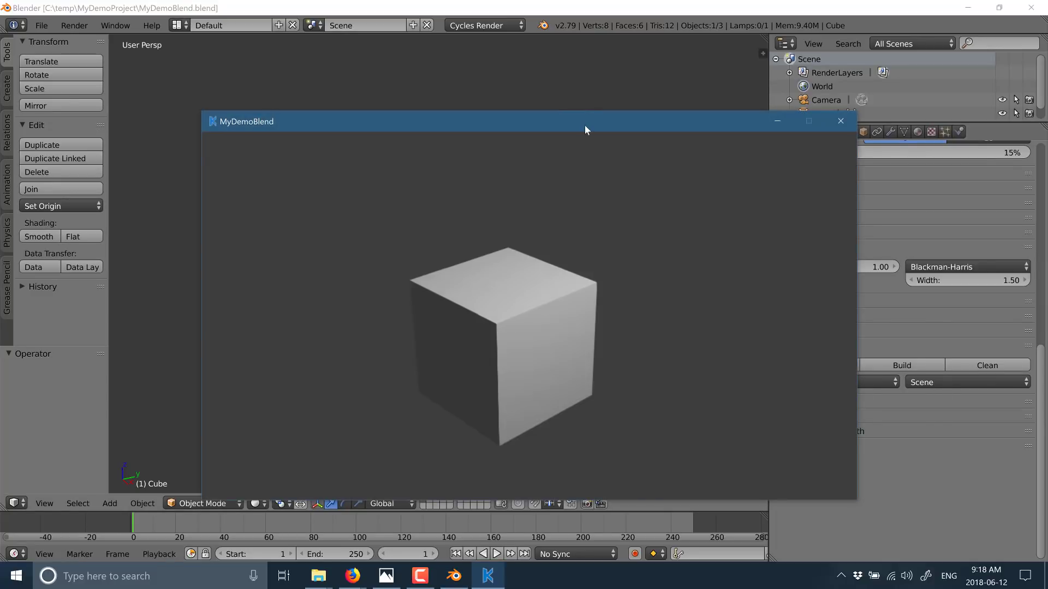
drag(585, 129, 437, 82)
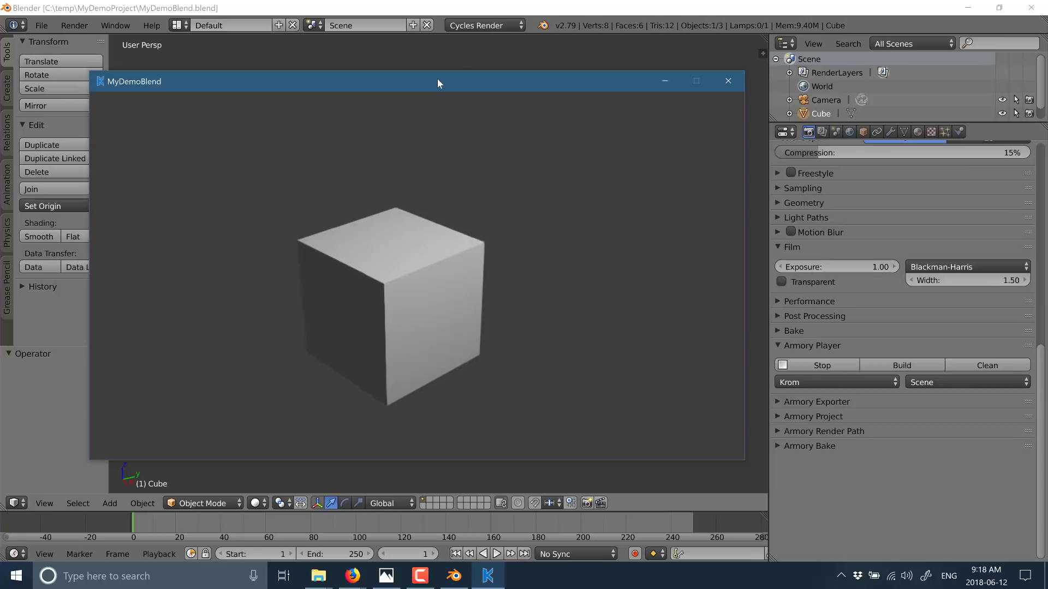
click(822, 364)
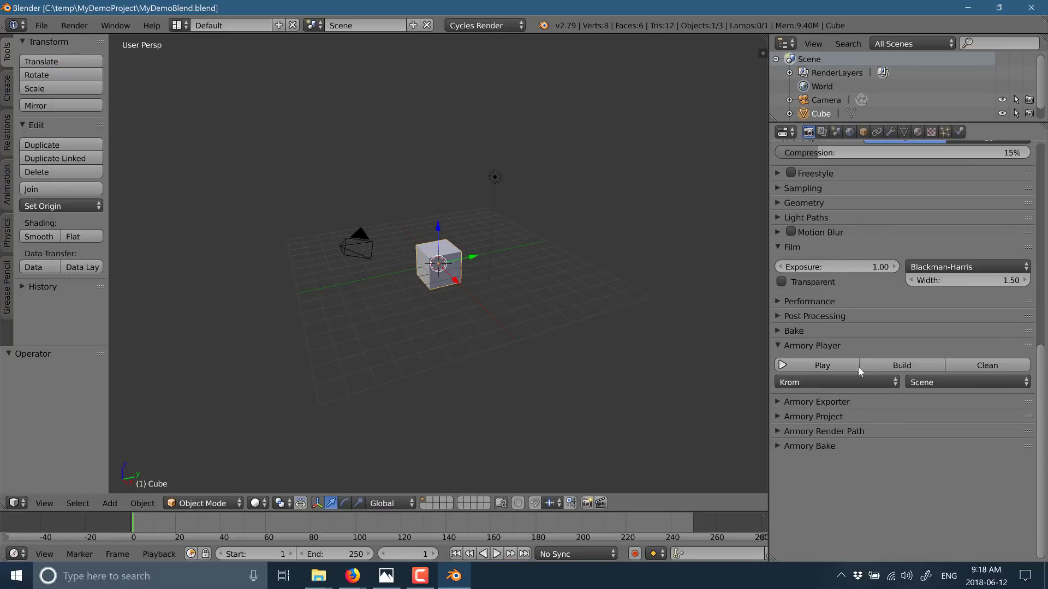
- Switch the Armory Player runtime to Browser and launch the game
click(892, 380)
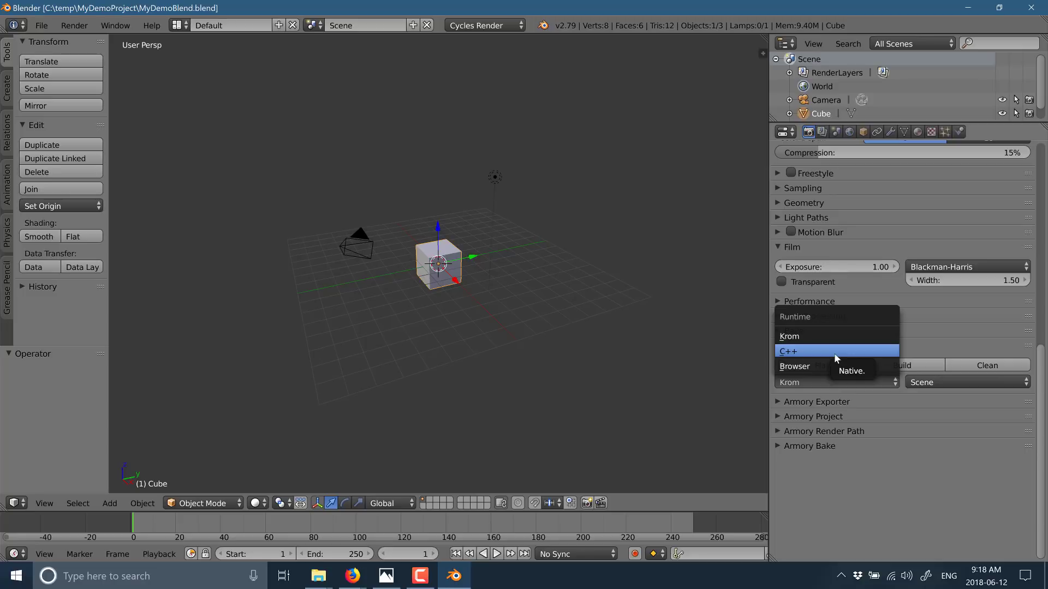
click(806, 366)
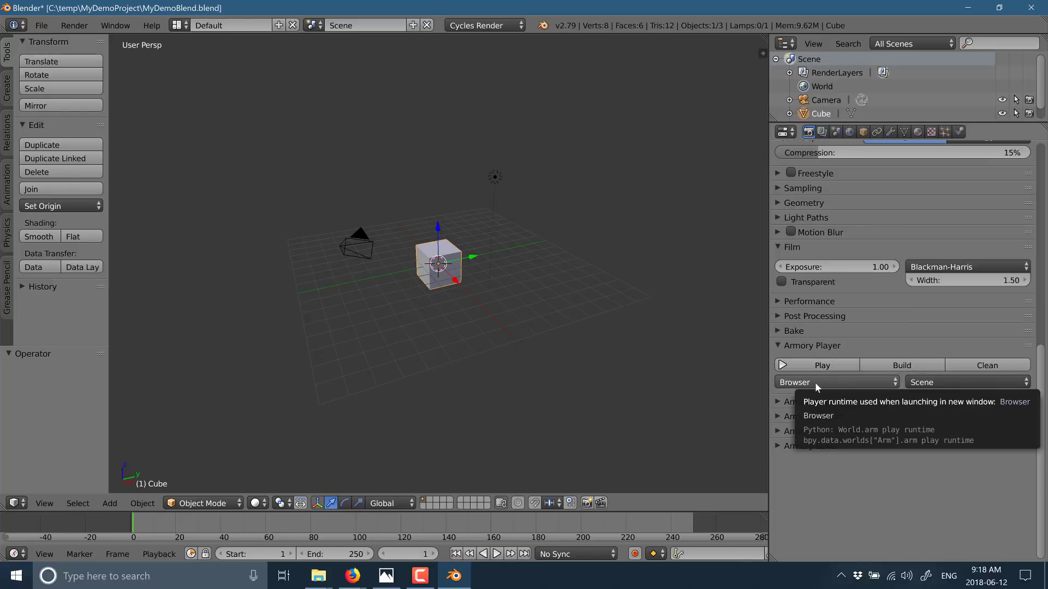
click(835, 364)
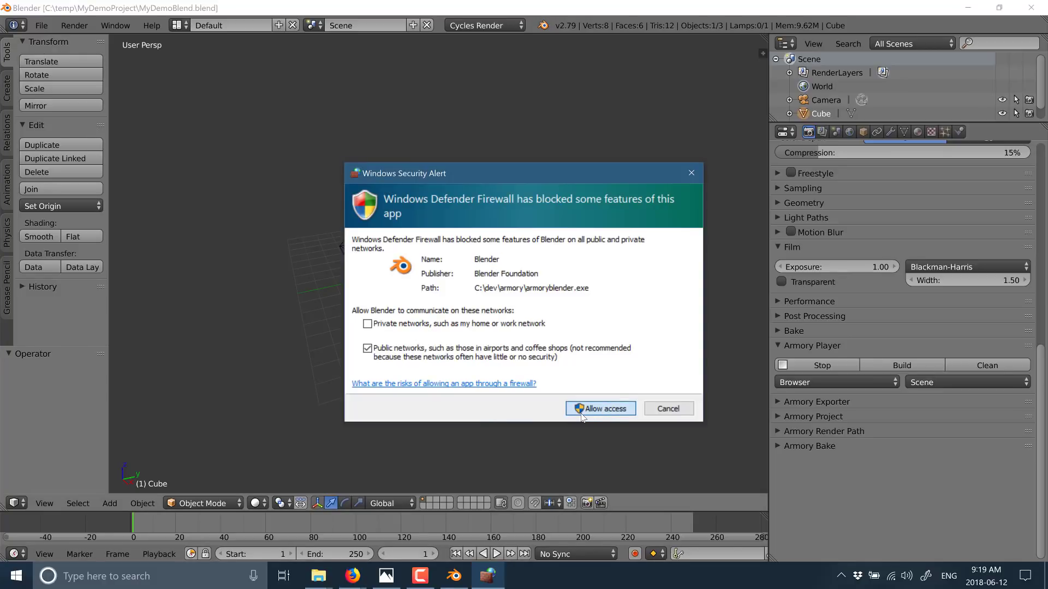
- Allow Blender through the Windows Defender Firewall and bring the Firefox game window into view
click(605, 410)
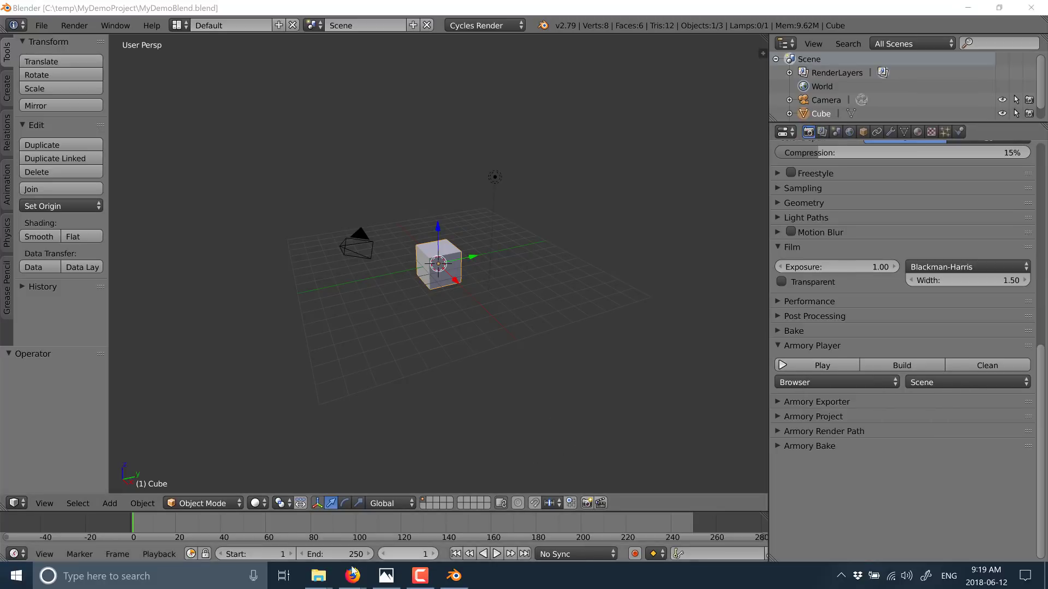
mouse_move(356, 577)
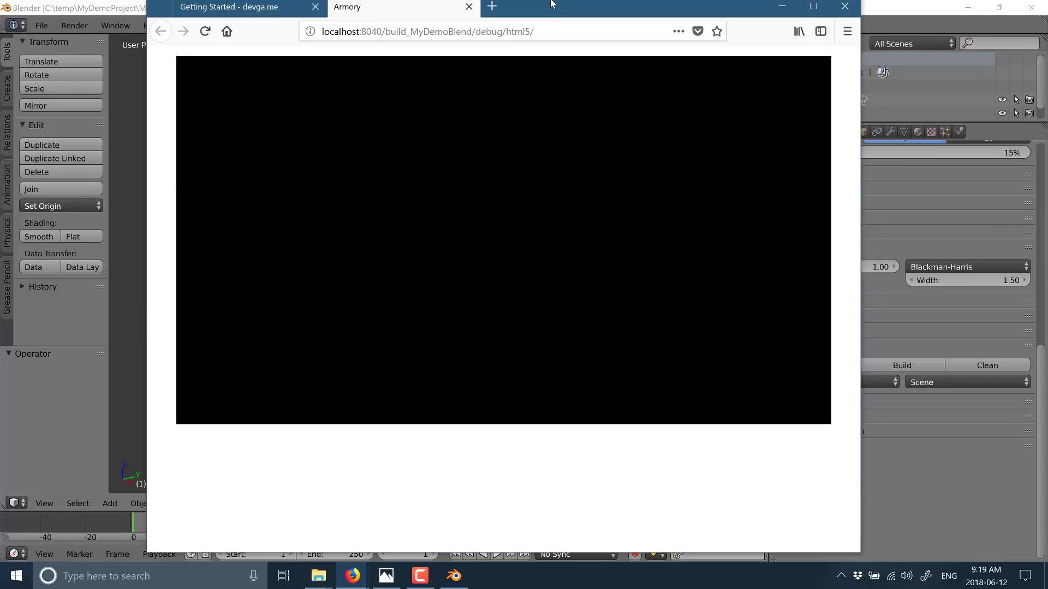
drag(579, 7, 526, 75)
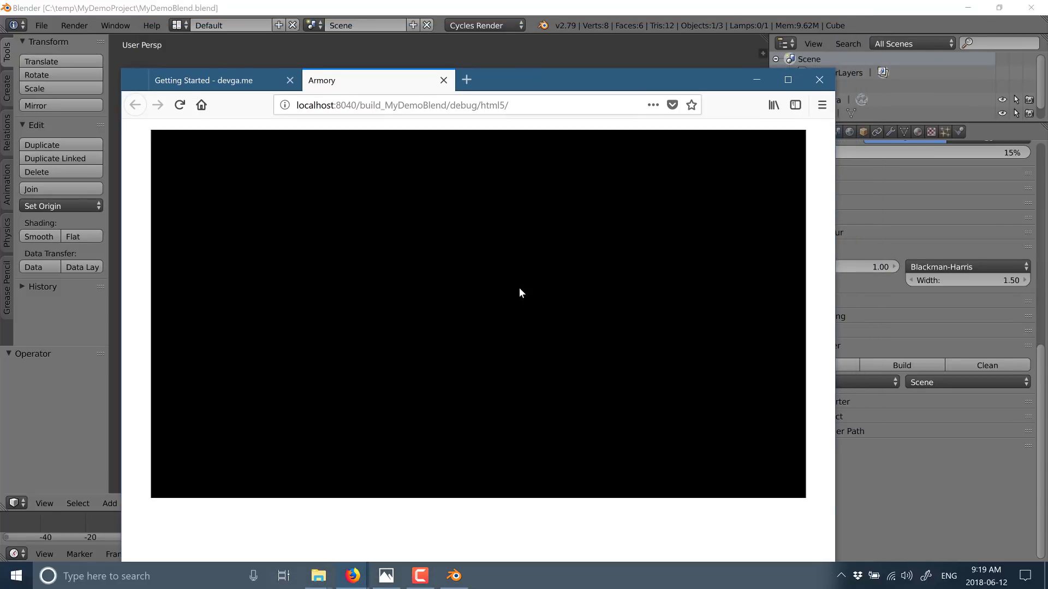
- Open Firefox's Web Console for the game page and select its localhost address
click(822, 104)
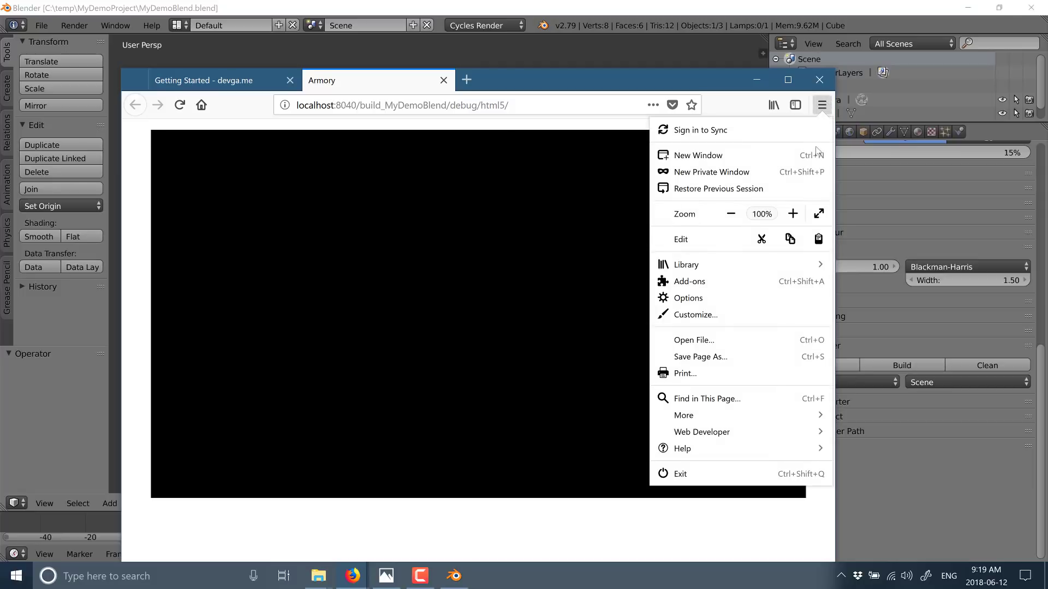
click(730, 432)
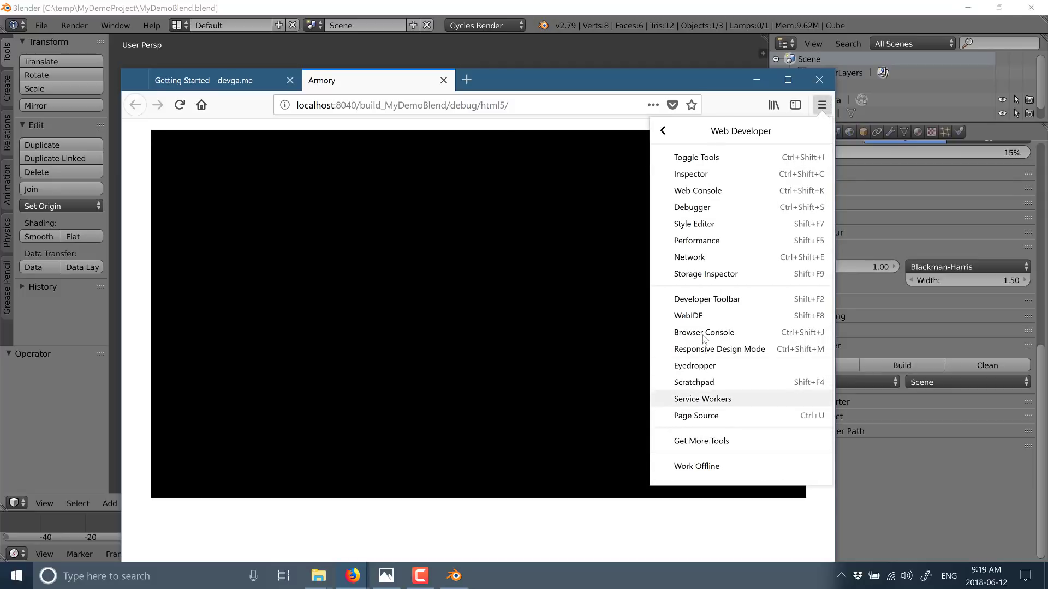
click(698, 191)
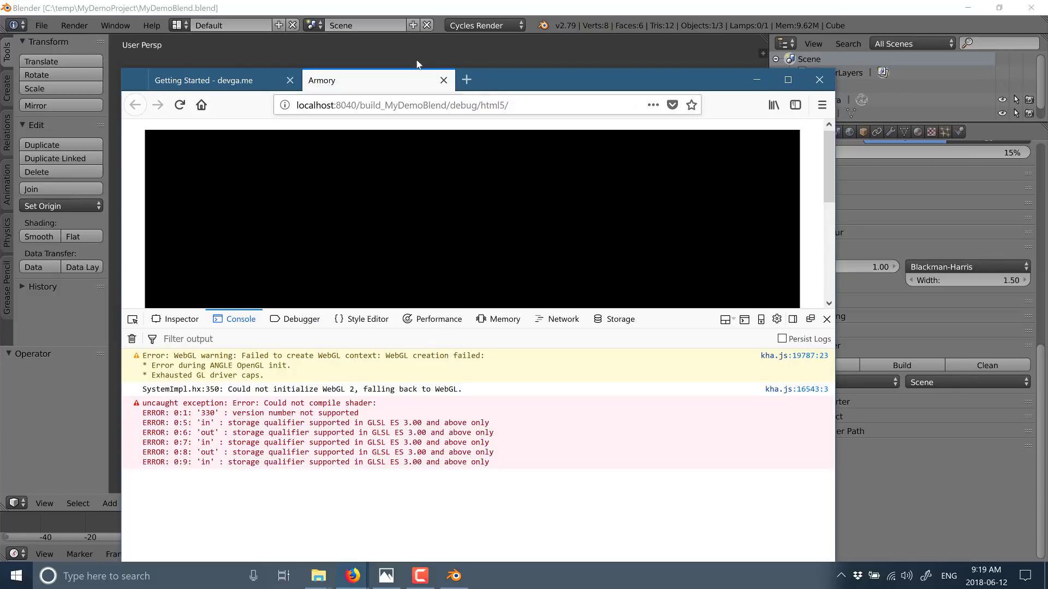
click(478, 109)
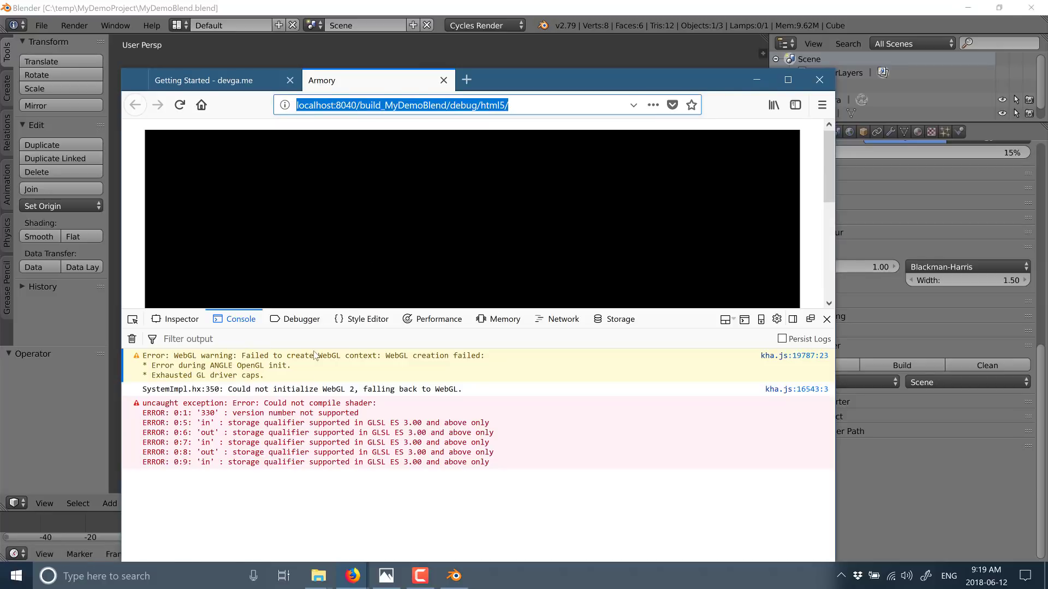
- Load the localhost game page in Chrome, open Developer tools, then return to the tutorial tab
key(super)
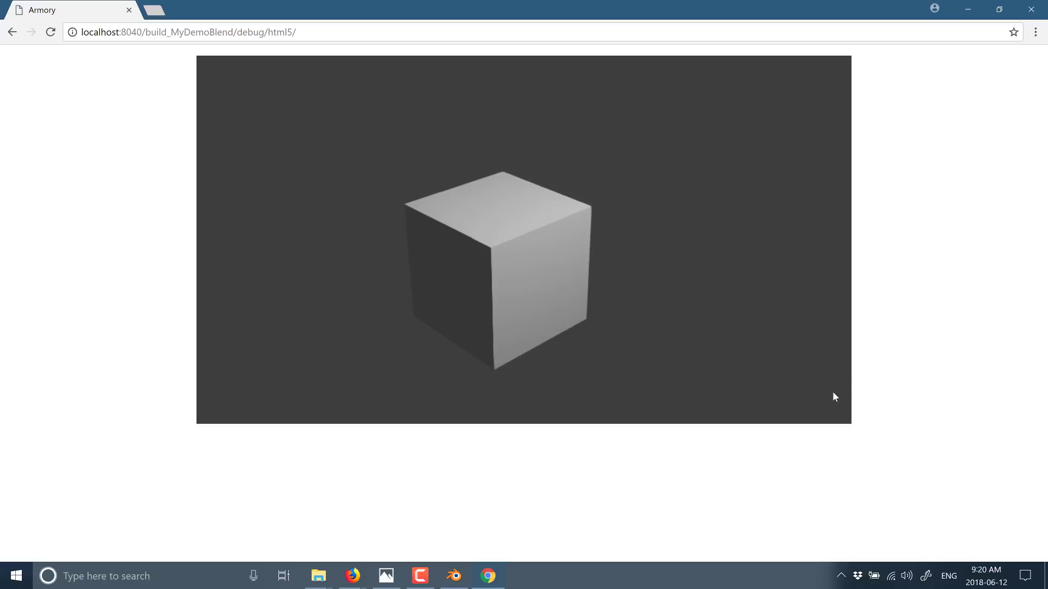
click(1035, 32)
mouse_move(887, 238)
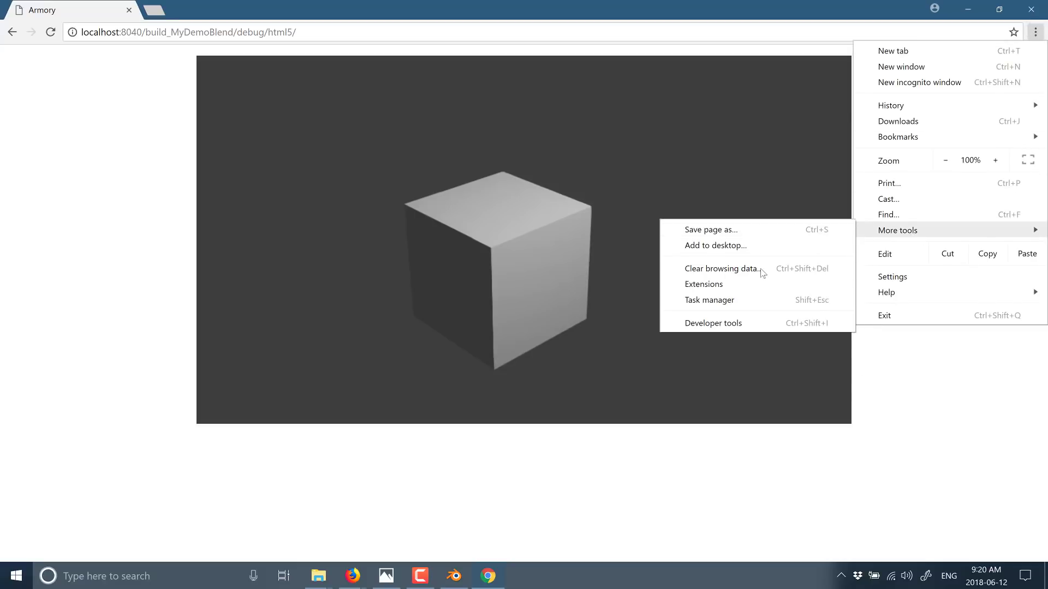
click(715, 326)
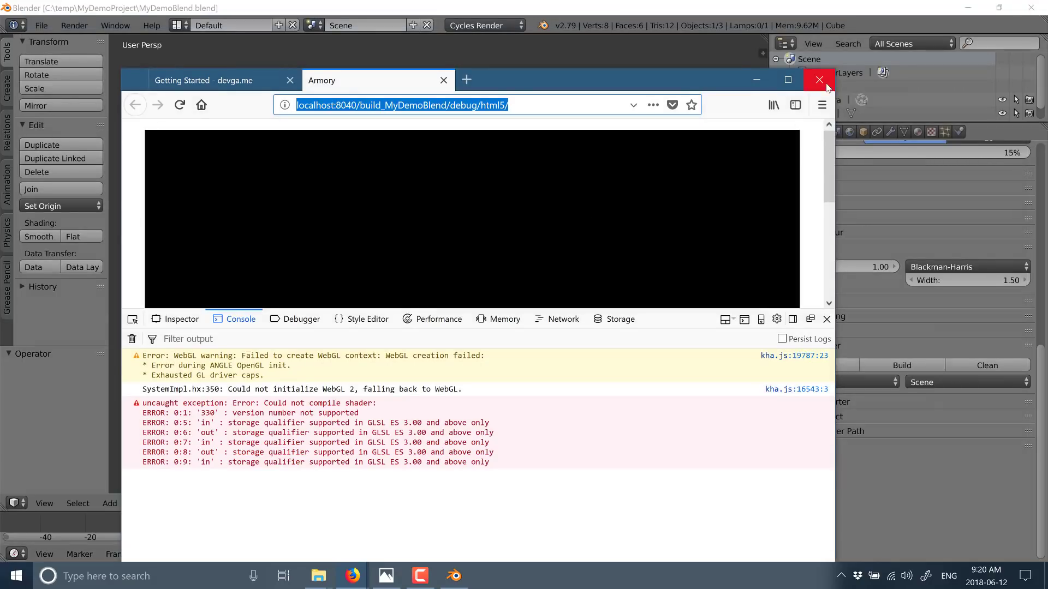
key(ctrl+Tab)
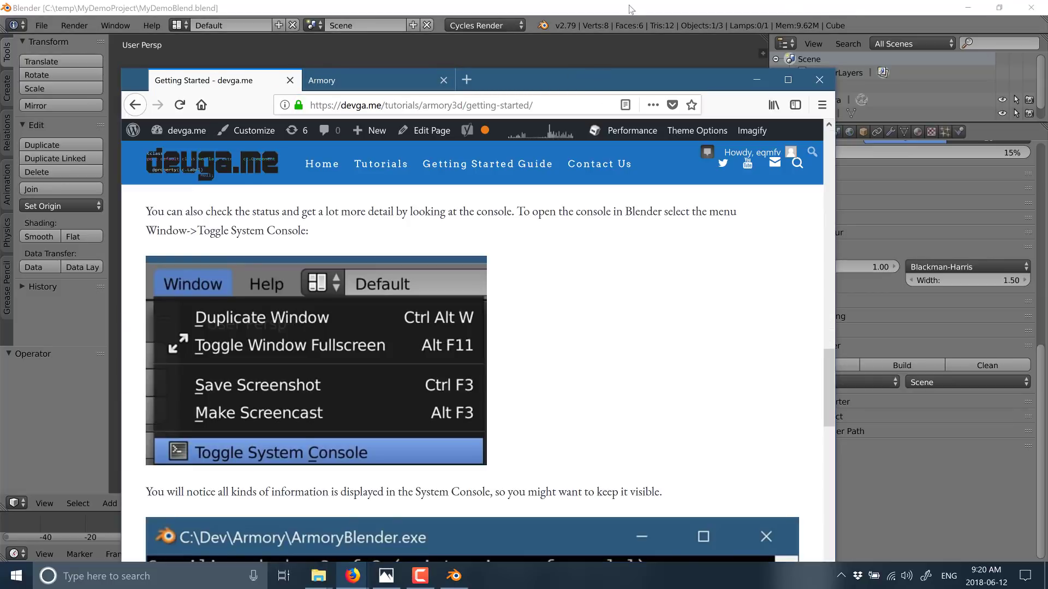
- Scroll the Getting Started tutorial to its System Console screenshot, then return to Blender
click(631, 9)
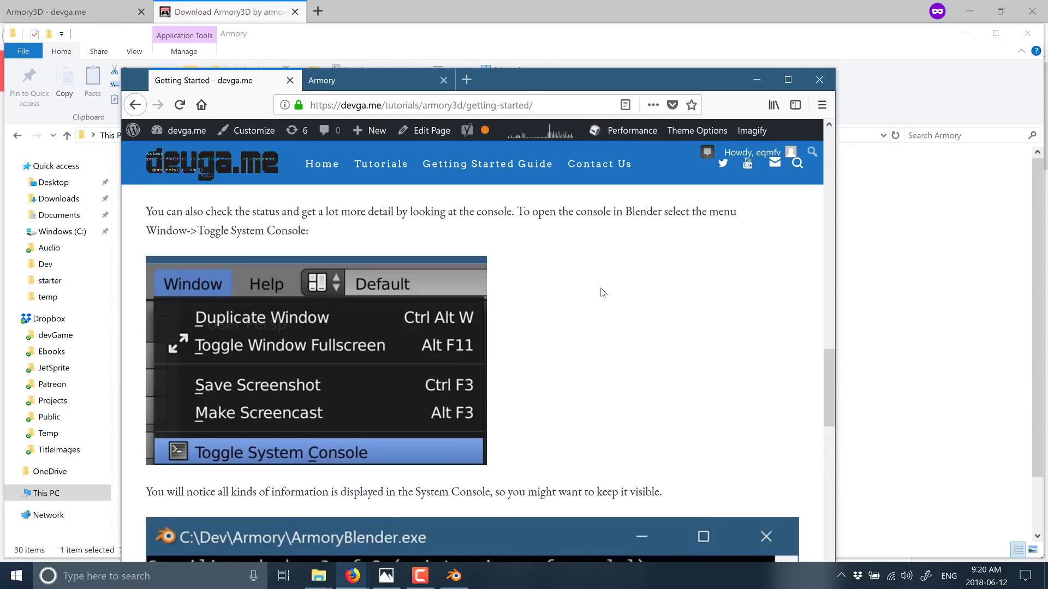
scroll(602, 293, down, 3)
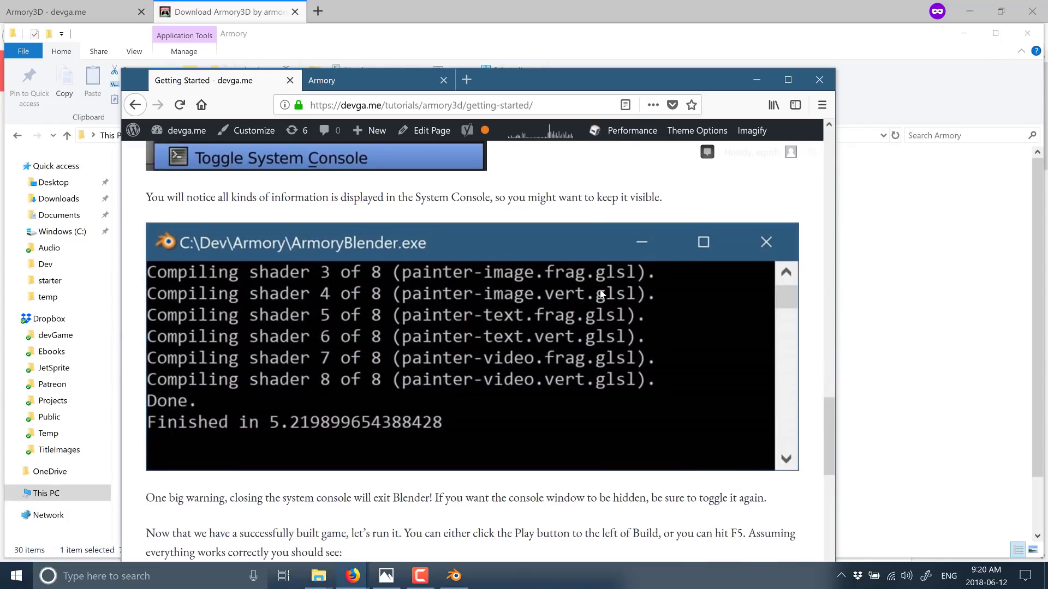
click(454, 576)
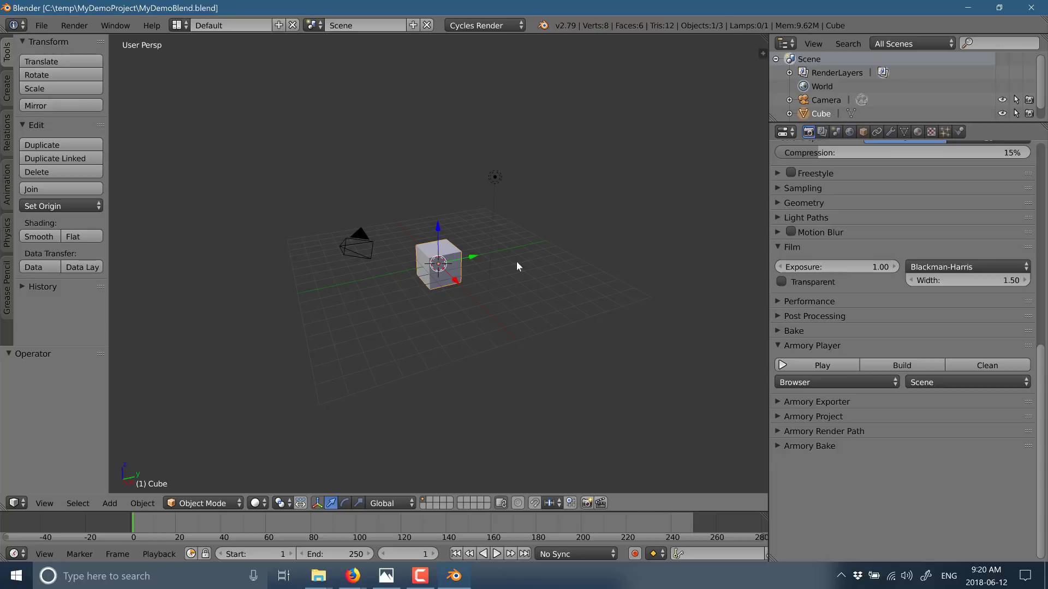
- Toggle the ArmoryBlender system console on, off, and on again via the Window menu
click(107, 27)
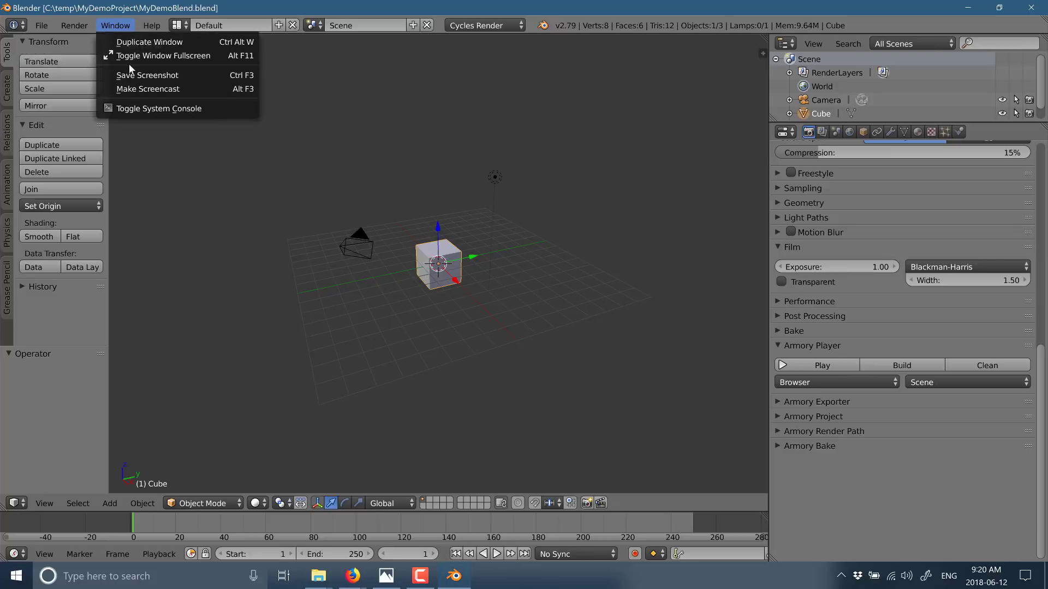
click(156, 108)
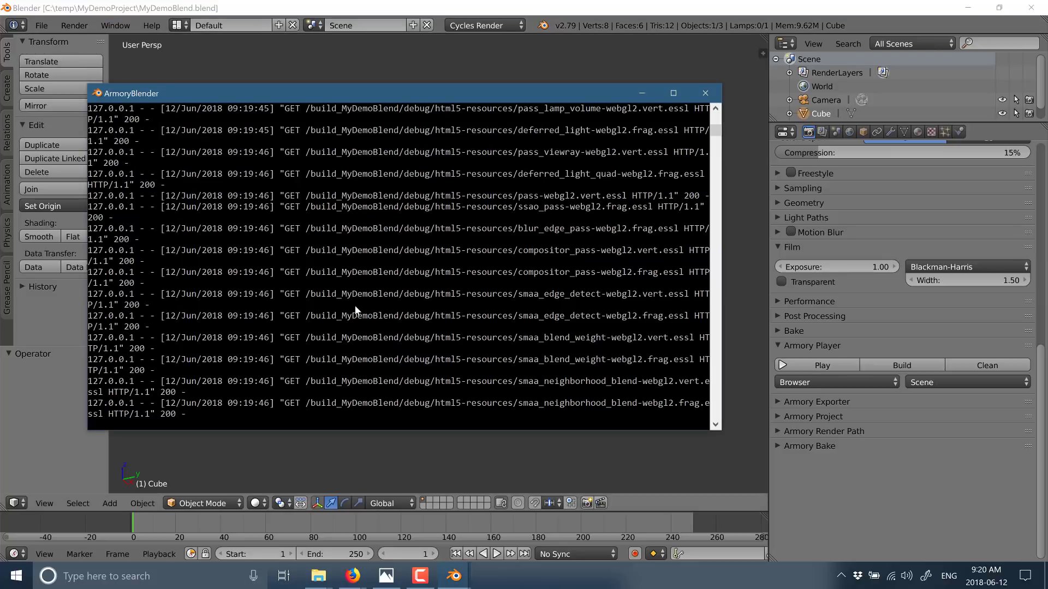
click(115, 25)
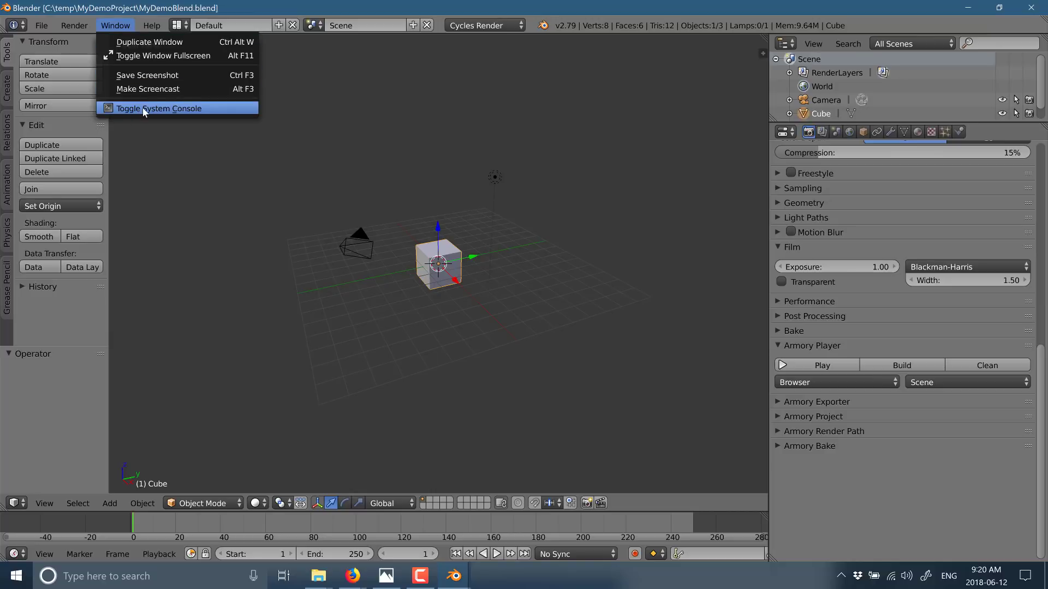
click(142, 107)
click(124, 27)
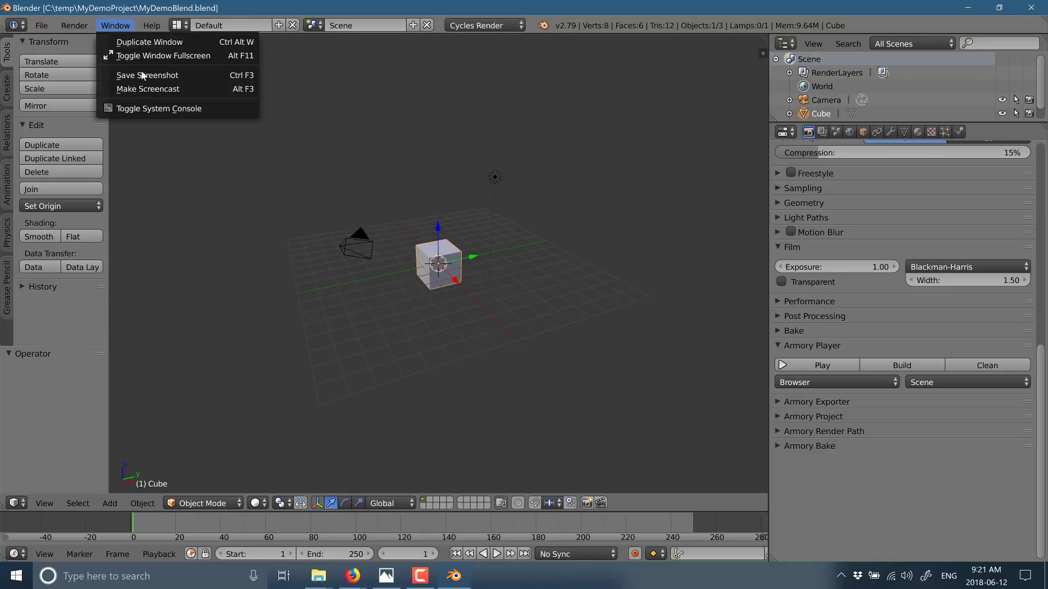
click(158, 108)
- Scroll back through the browser build log up to the Armory v0.4 header
scroll(360, 283, up, 12)
scroll(359, 283, down, 3)
scroll(359, 279, down, 20)
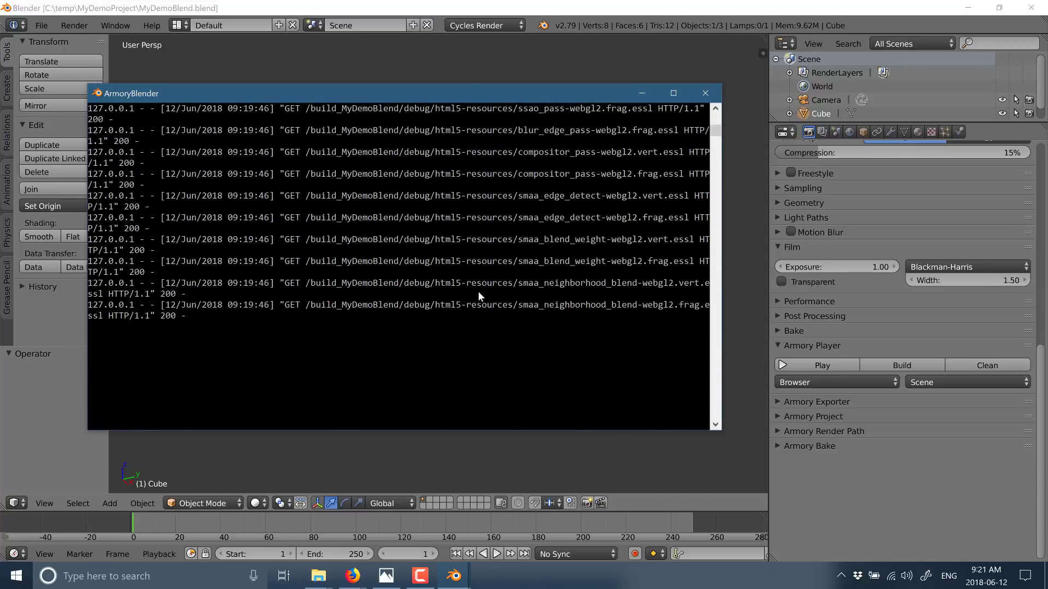
scroll(477, 290, up, 10)
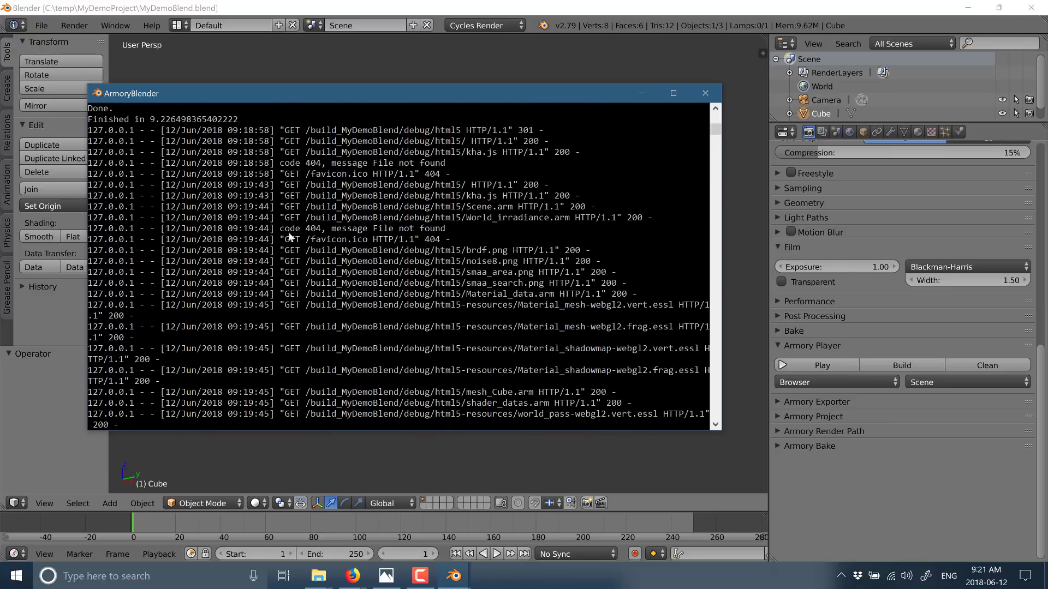
scroll(306, 294, up, 3)
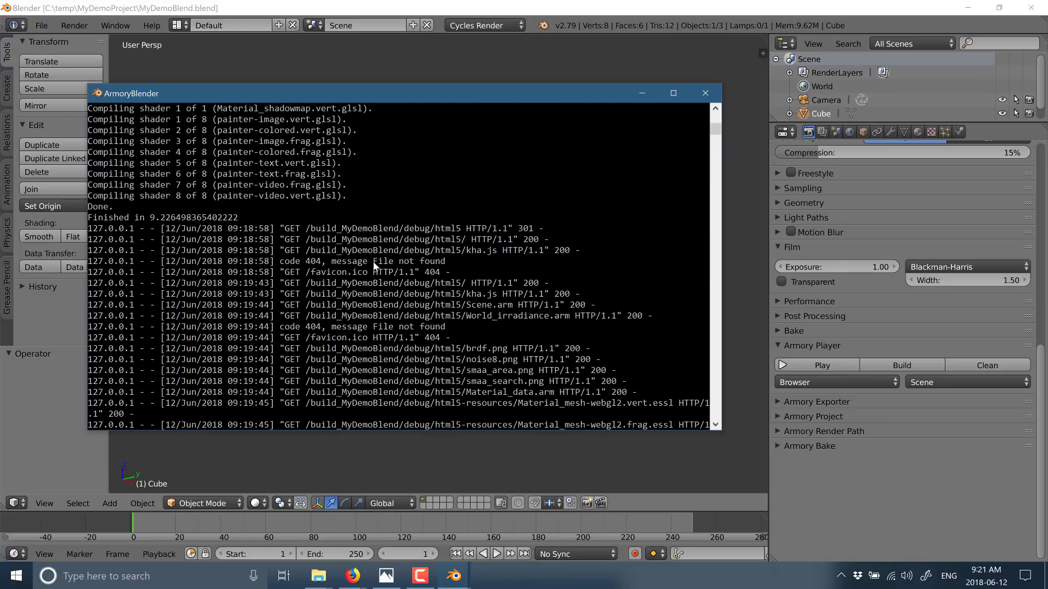
scroll(372, 260, up, 12)
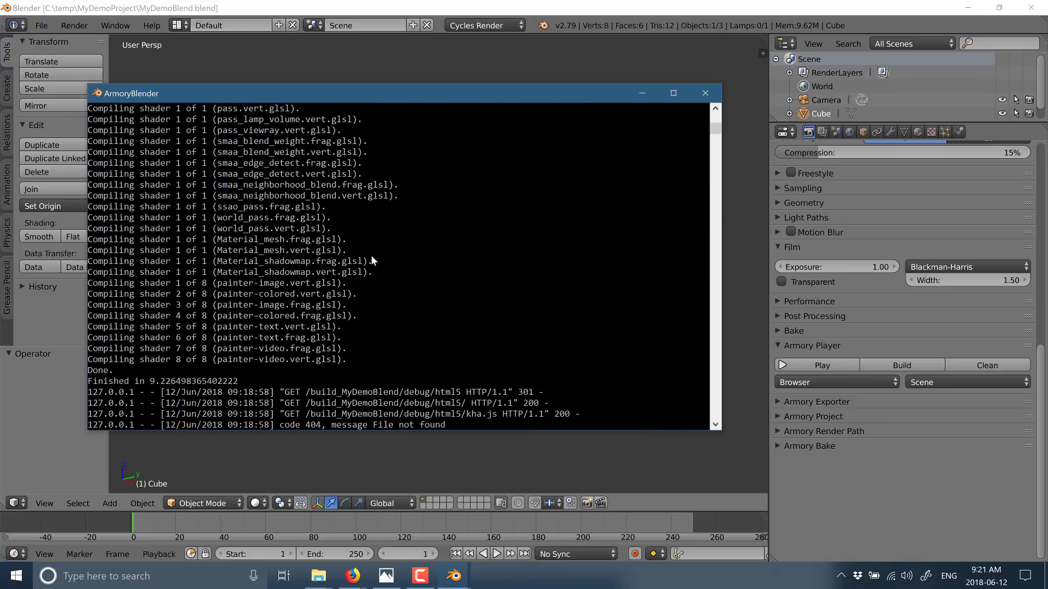
scroll(371, 254, up, 1)
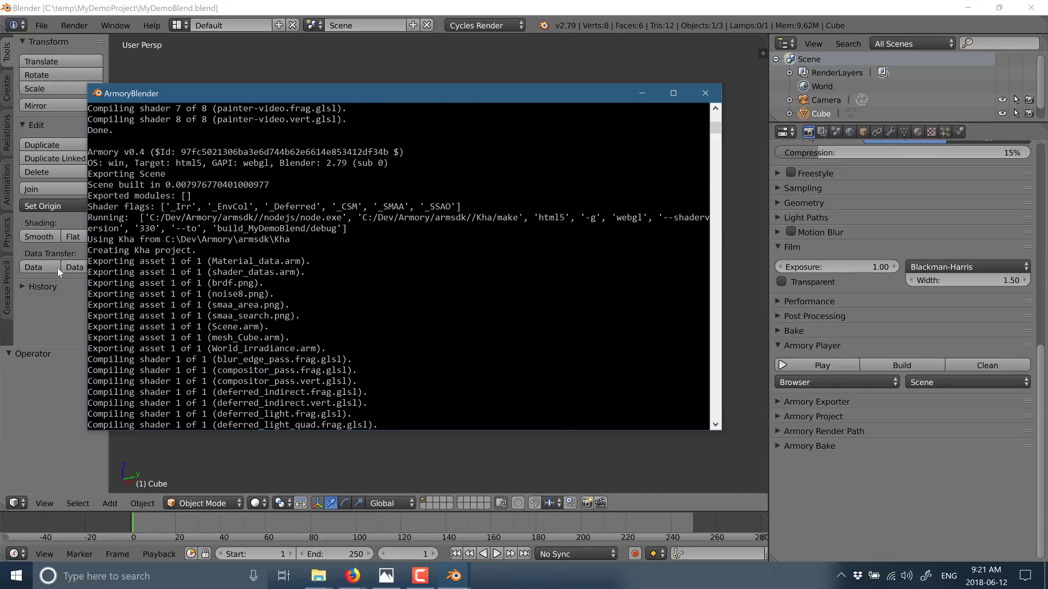
- Set the runtime to Krom, build and run the scene, and bring the Armory console forward
click(891, 383)
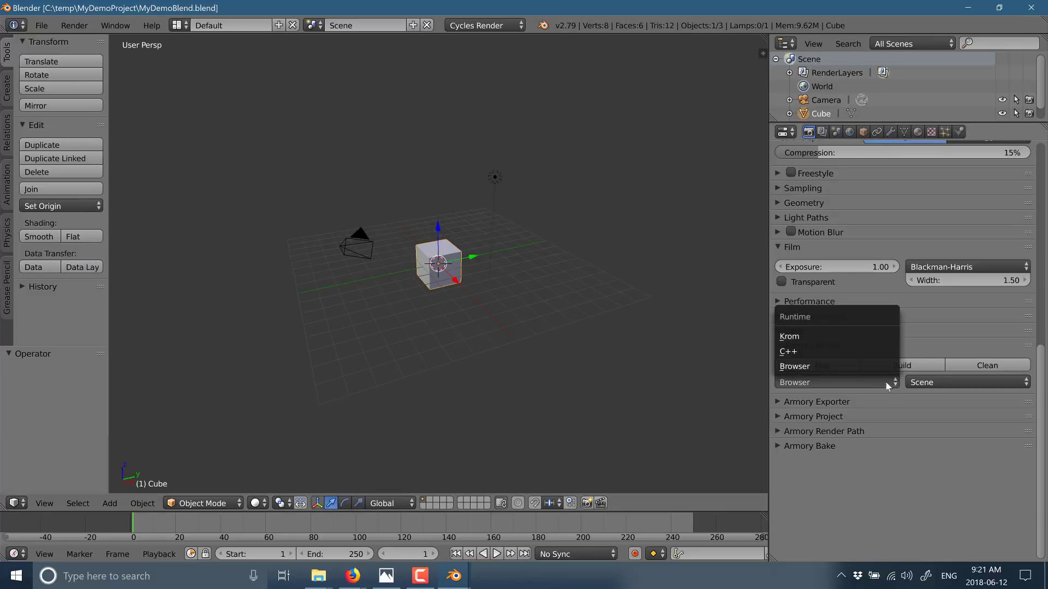
click(804, 337)
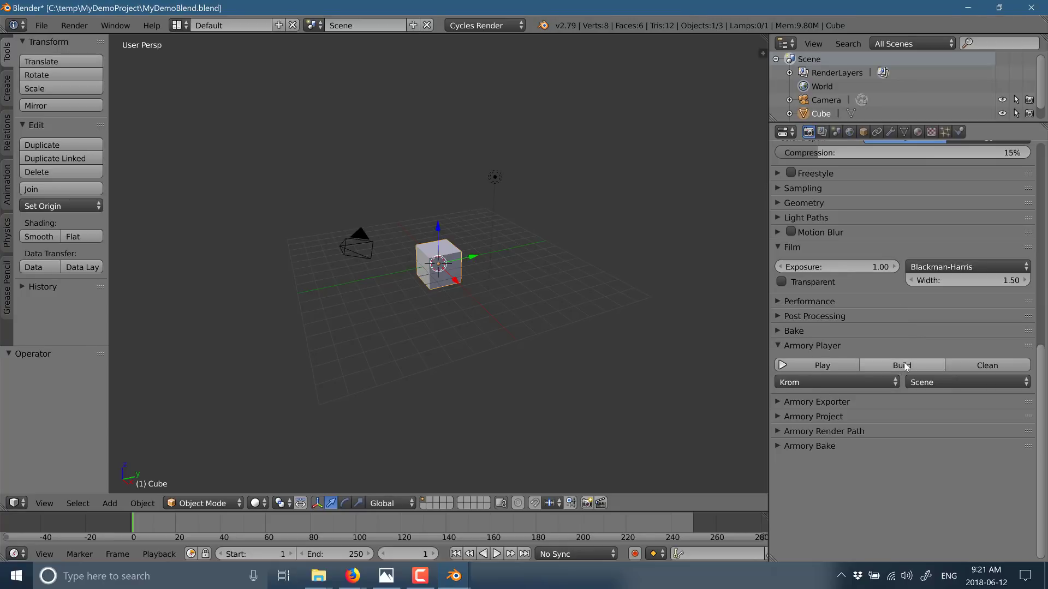
click(840, 365)
mouse_move(453, 576)
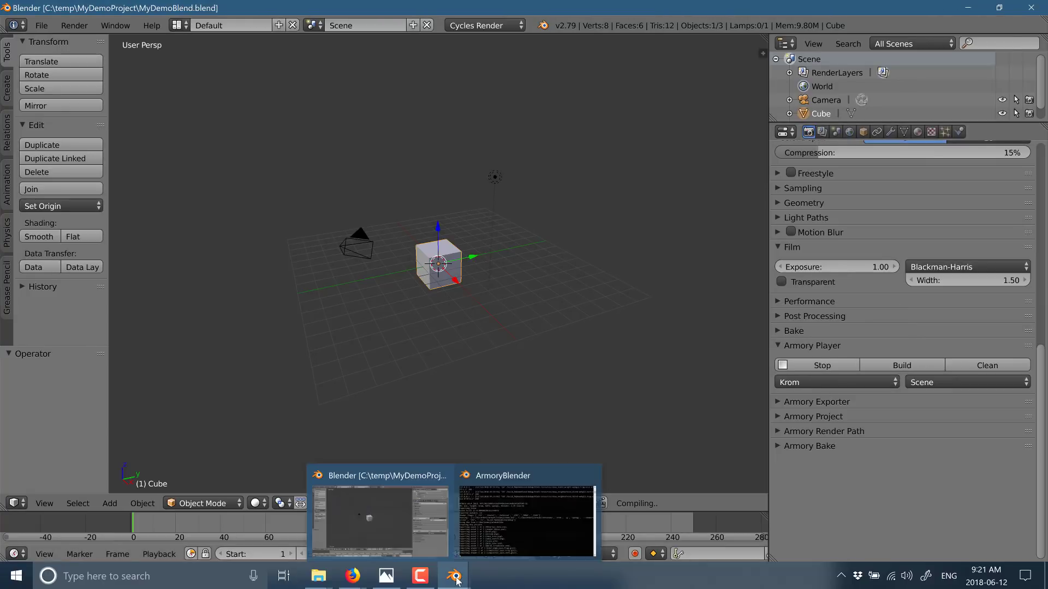
click(520, 522)
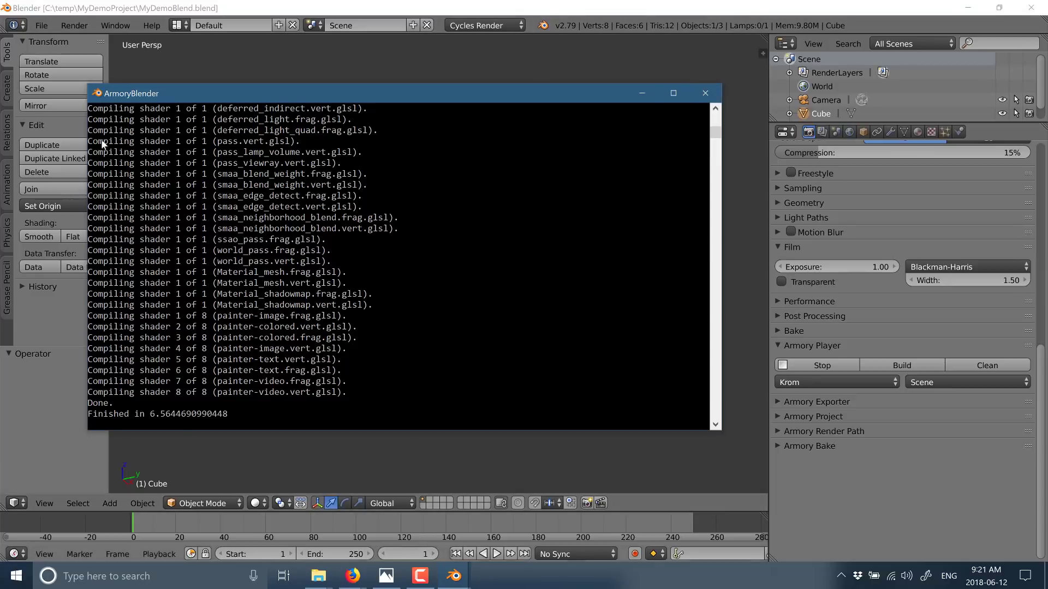
- Hide the system console and stop the running Krom player
click(116, 25)
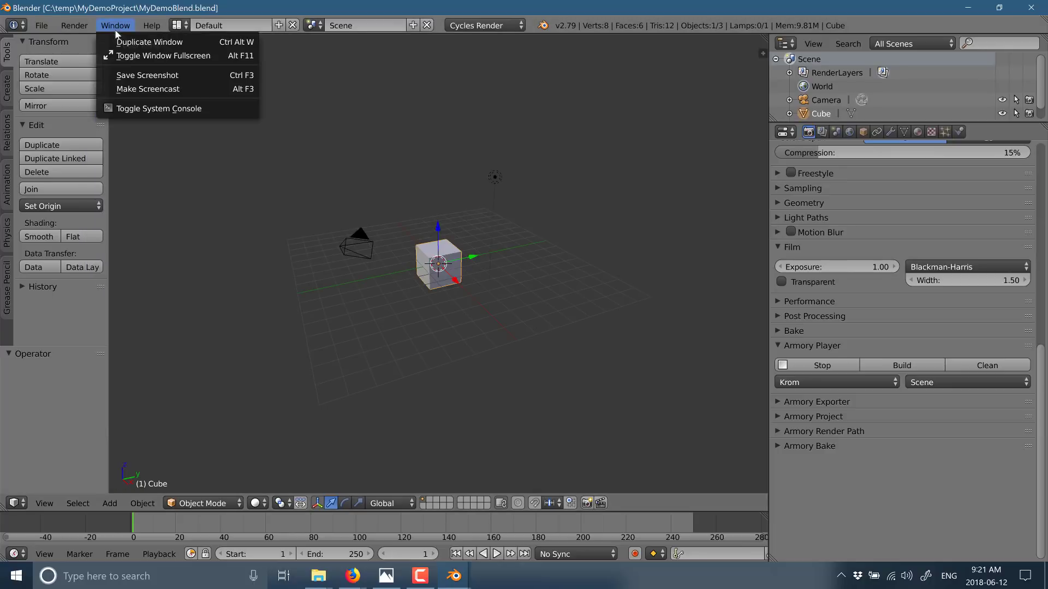
click(146, 109)
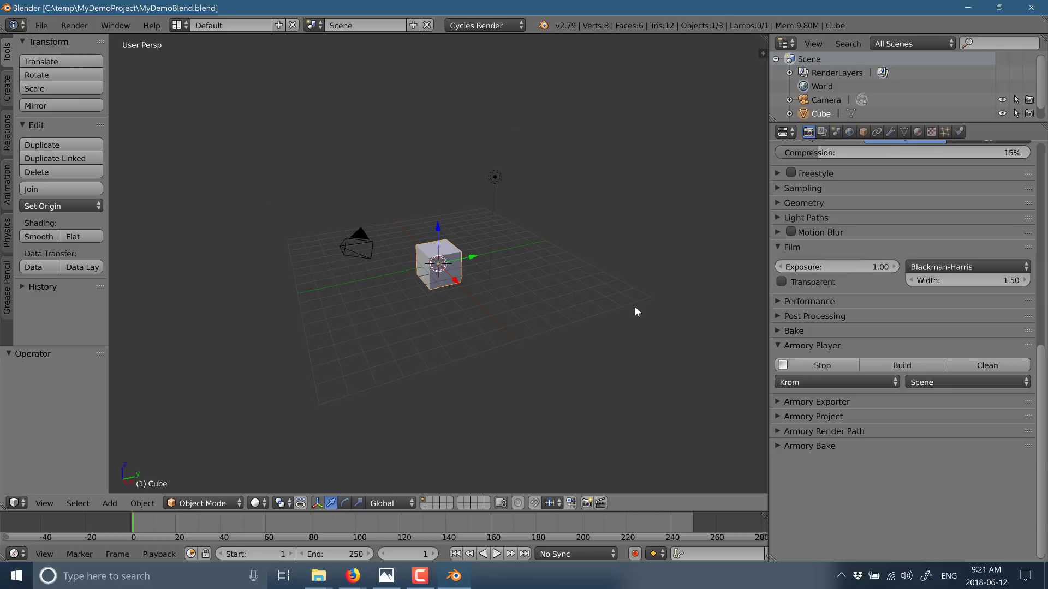
click(821, 365)
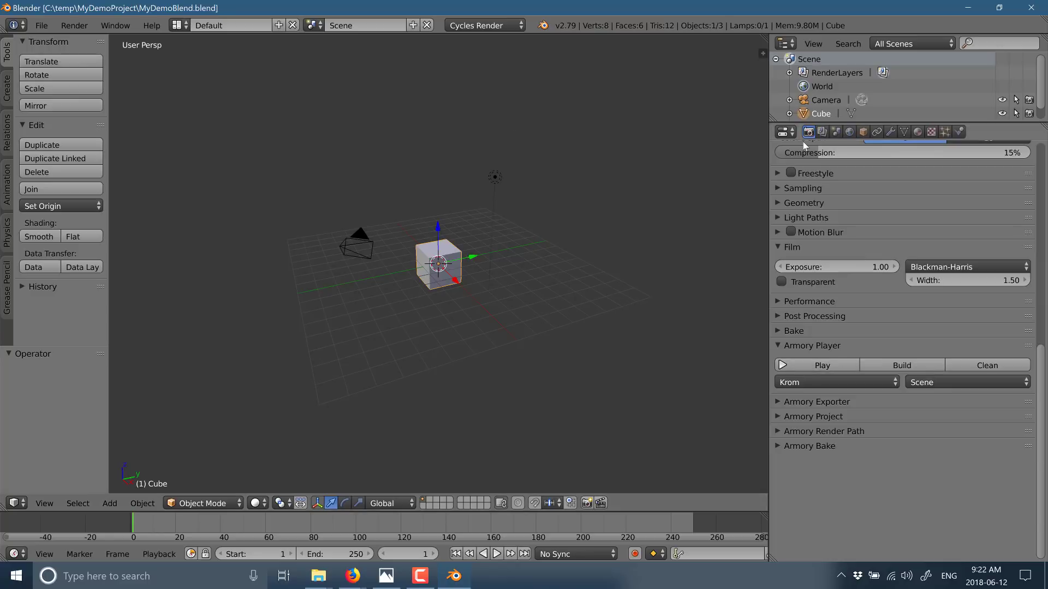
- Browse the Armory panels in Scene and Object properties, ending on the Cube's Physics tab
click(836, 132)
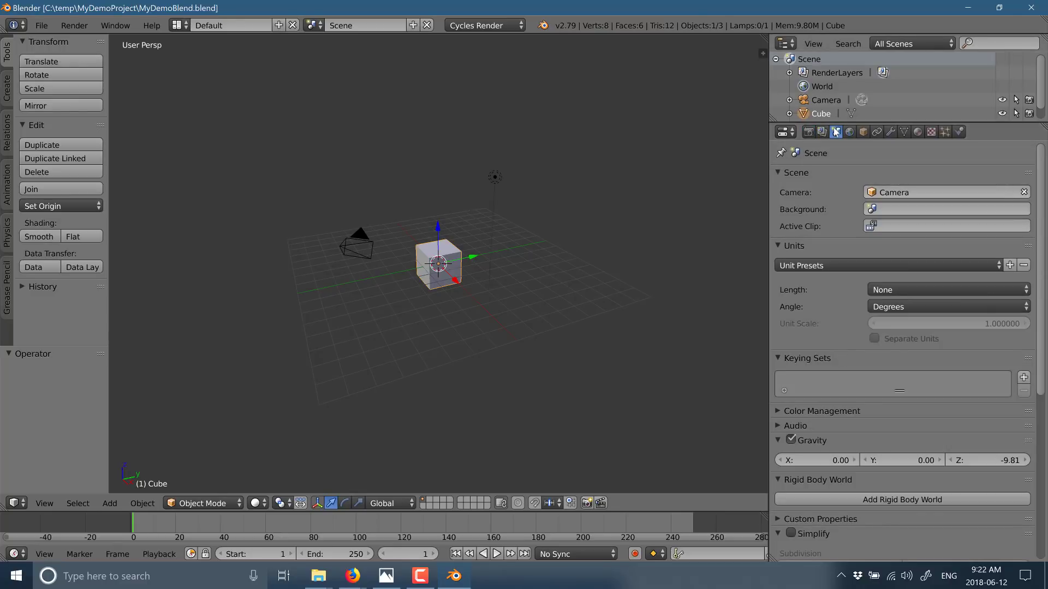
scroll(834, 301, down, 10)
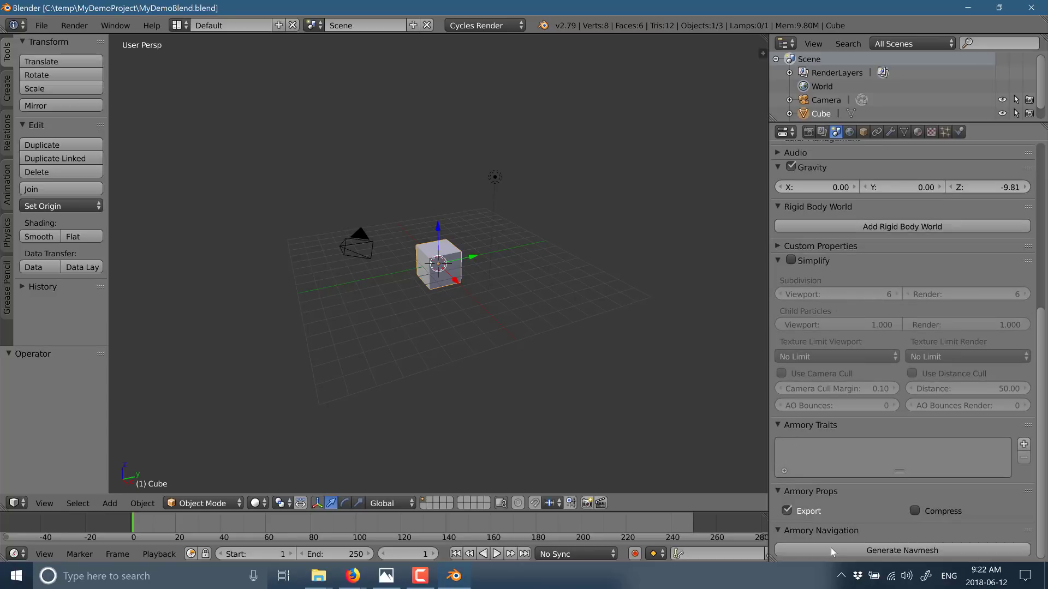
click(864, 132)
scroll(895, 431, down, 10)
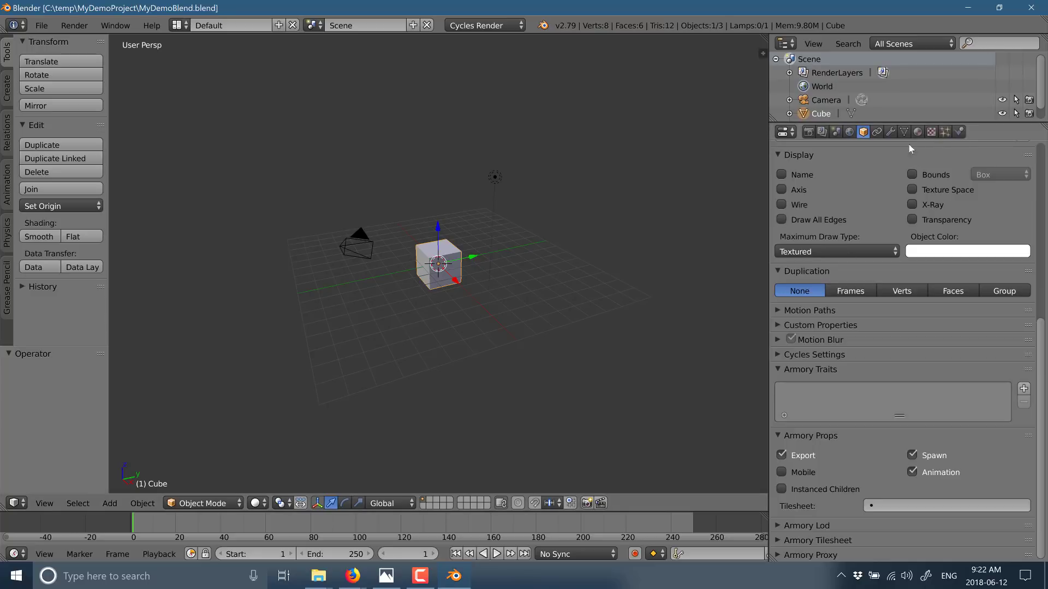
click(957, 135)
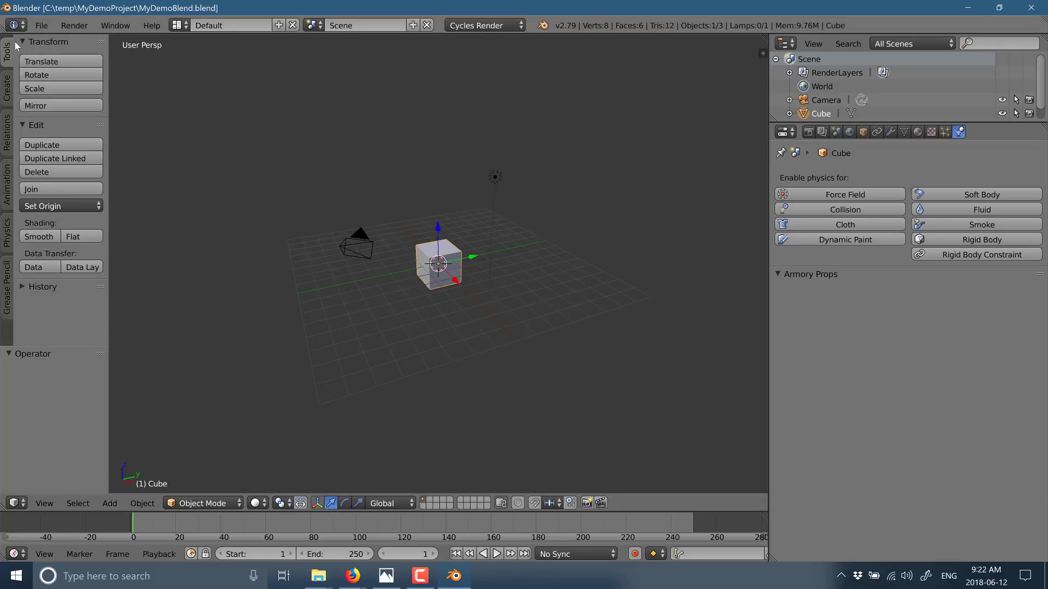
- Open User Preferences on Add-ons, search for Armory, and expand the Render: Armory add-on
click(40, 26)
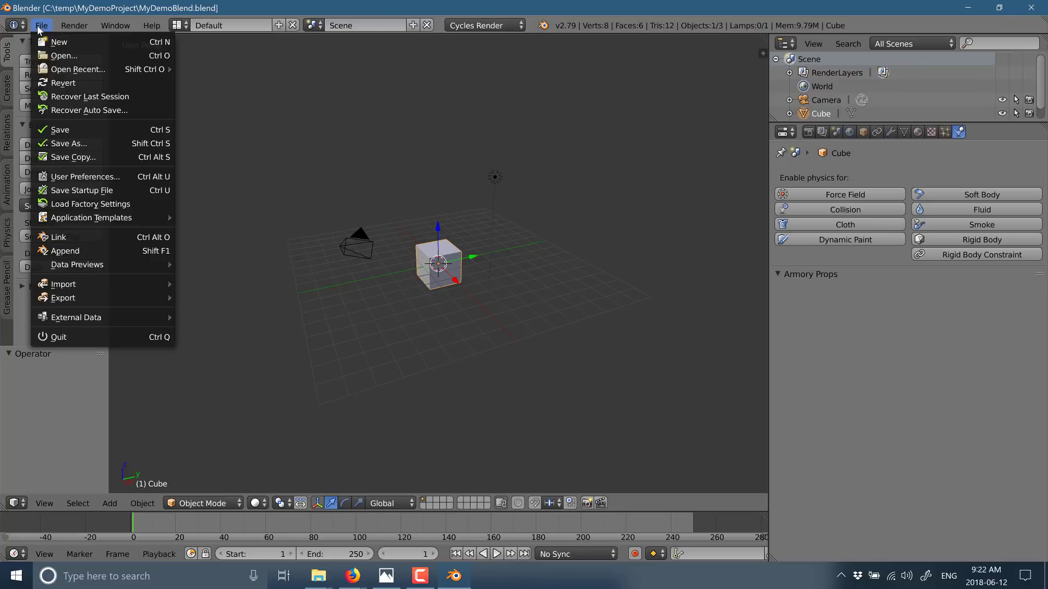
click(109, 176)
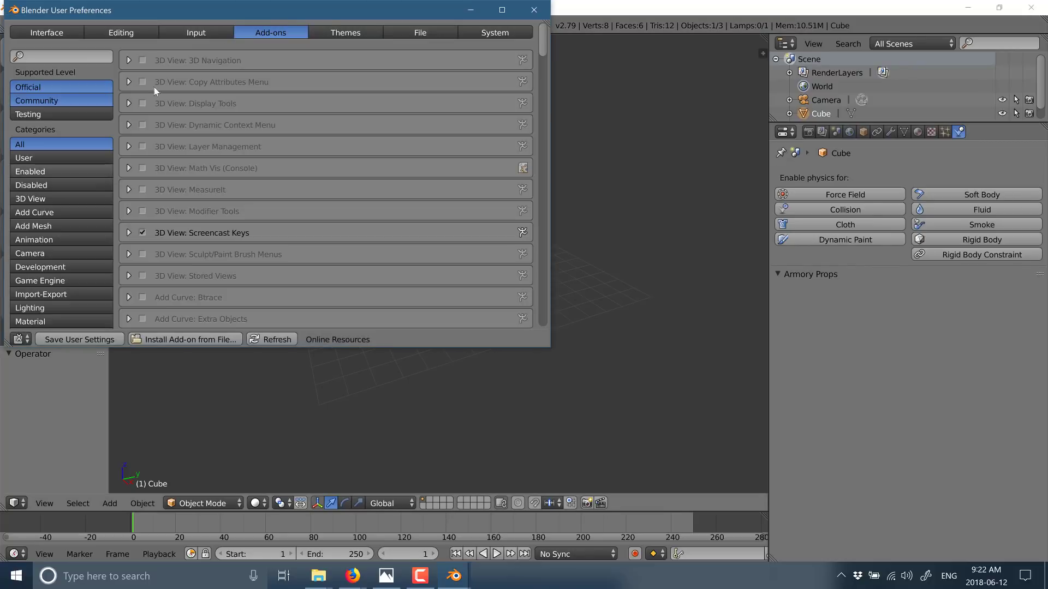
click(61, 58)
text(armo)
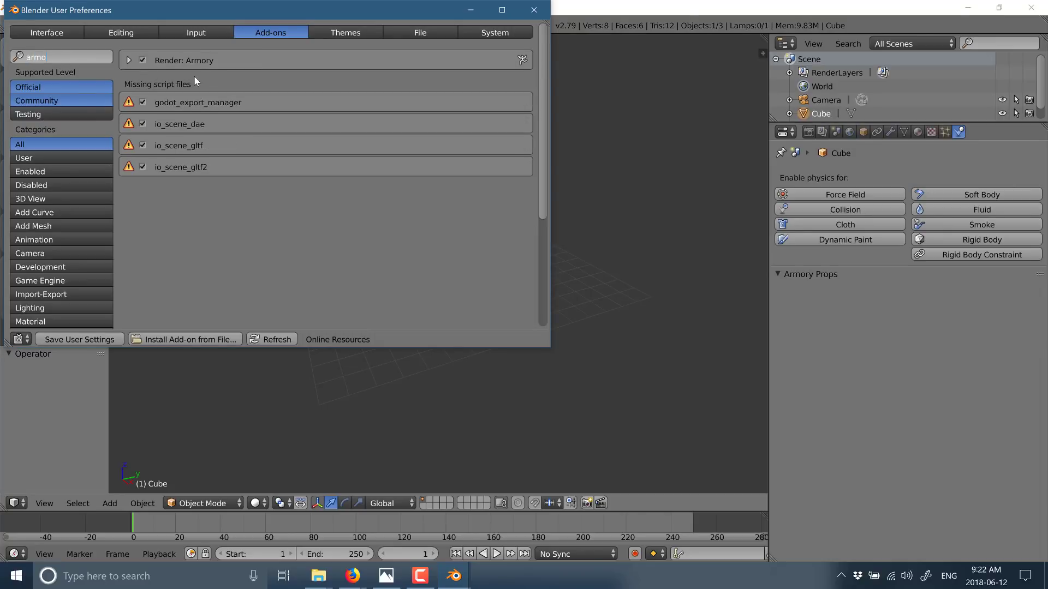
click(130, 61)
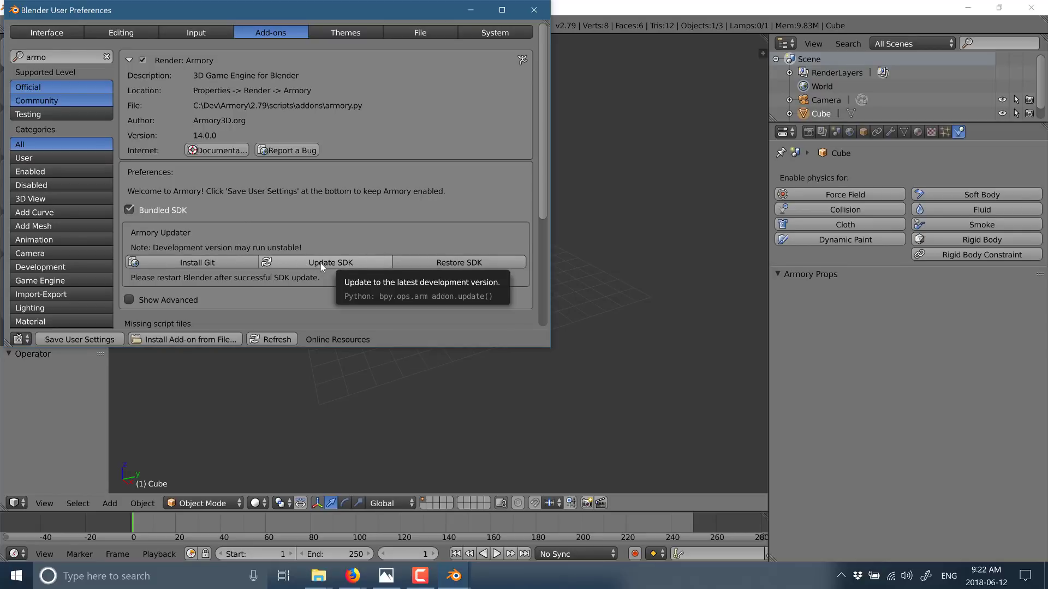
- Check the Armory3D download page in Firefox, then return to Blender's preferences
click(353, 576)
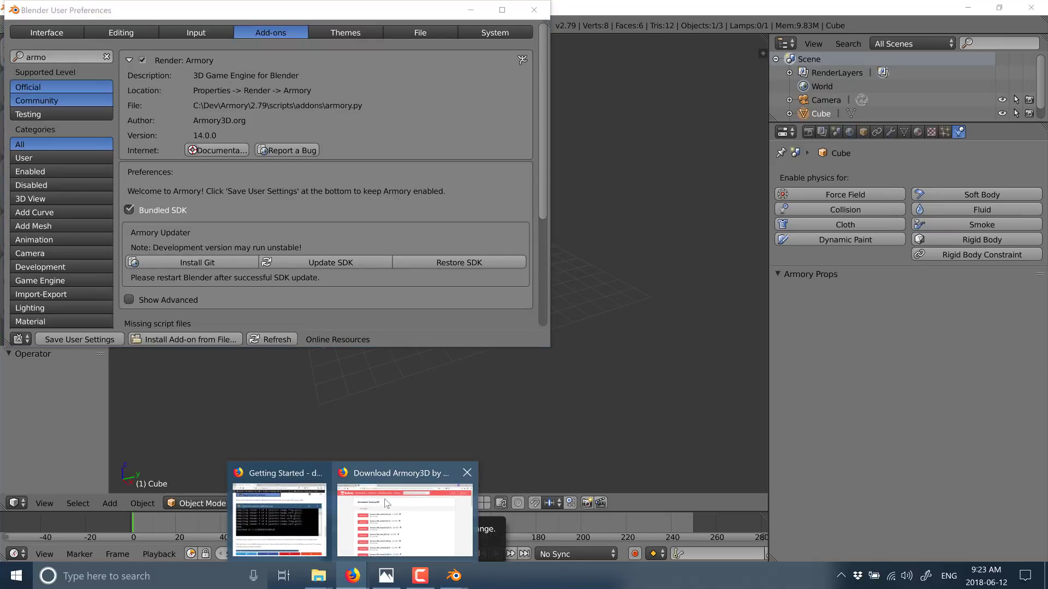
click(360, 534)
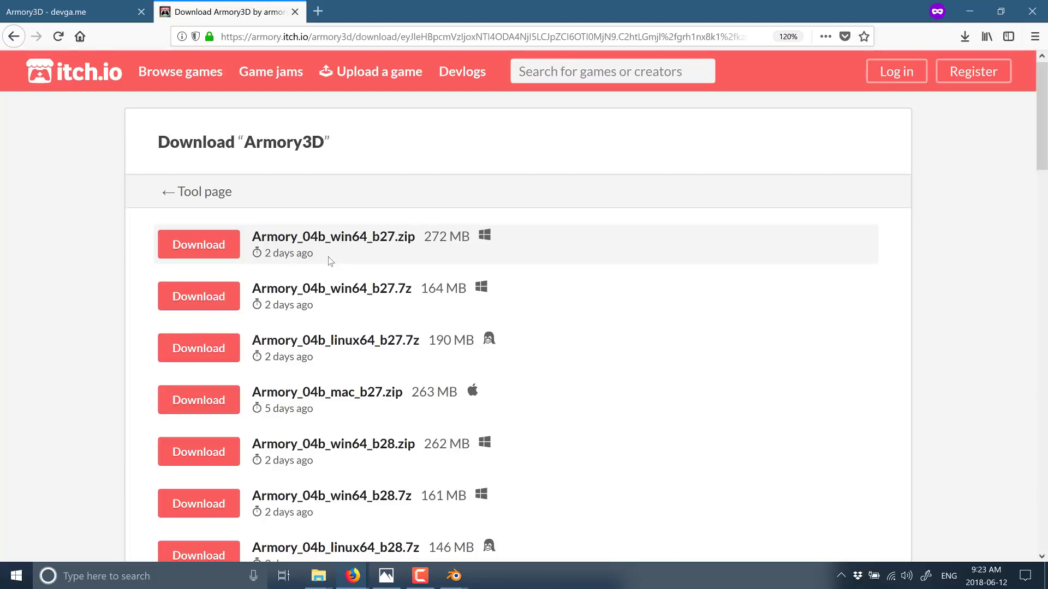
mouse_move(455, 582)
click(512, 535)
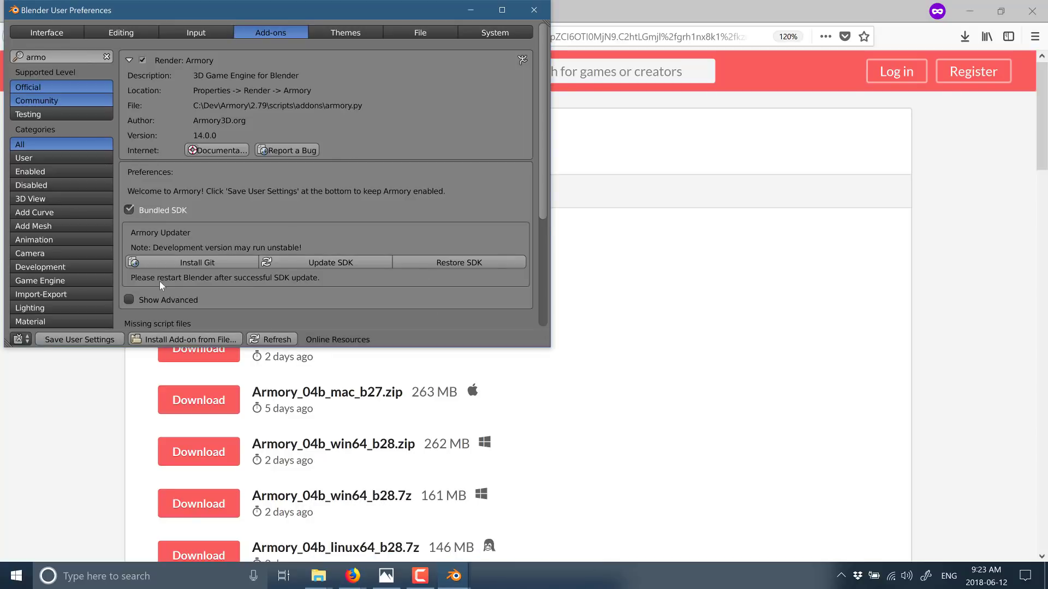
- Tick Show Advanced to expose options like the Kode Studio code editor and 1.00 UI Scale
click(129, 299)
scroll(156, 289, down, 5)
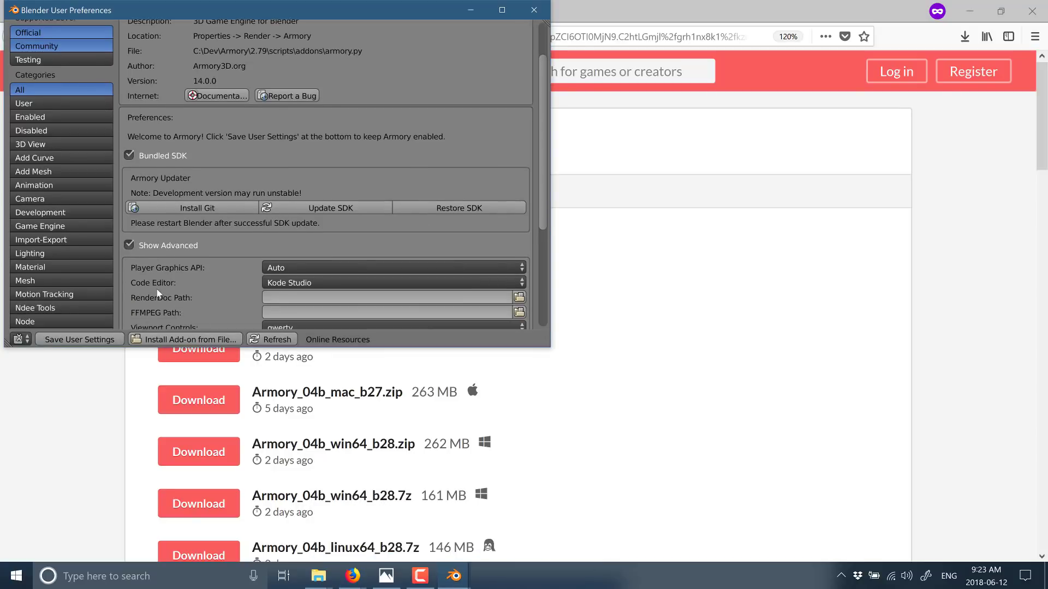
scroll(156, 290, down, 3)
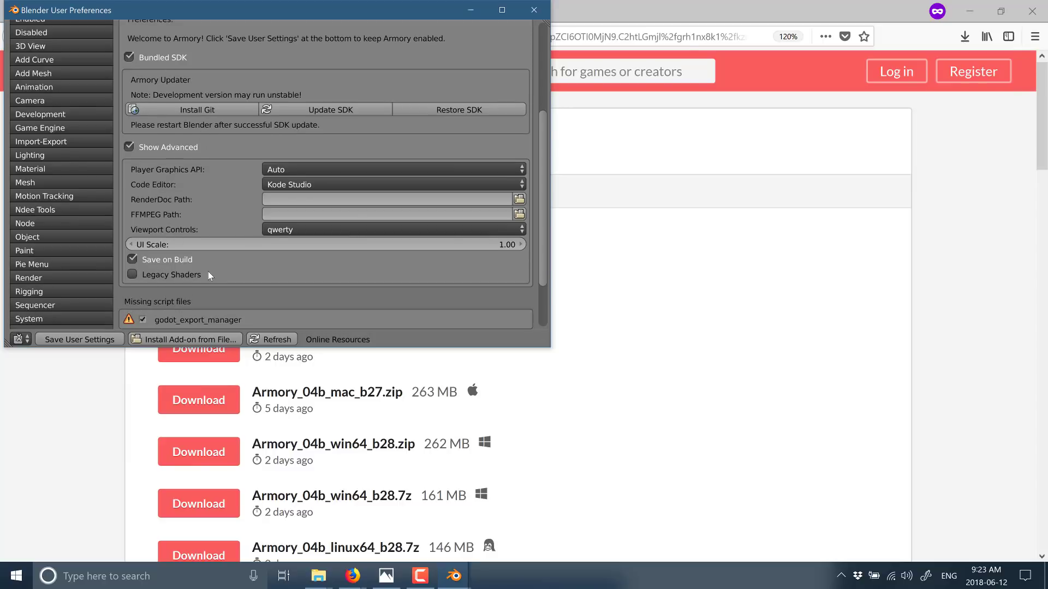
- Close Blender's User Preferences and bring up Firefox's Armory3D - devga.me tab's table of contents
click(533, 11)
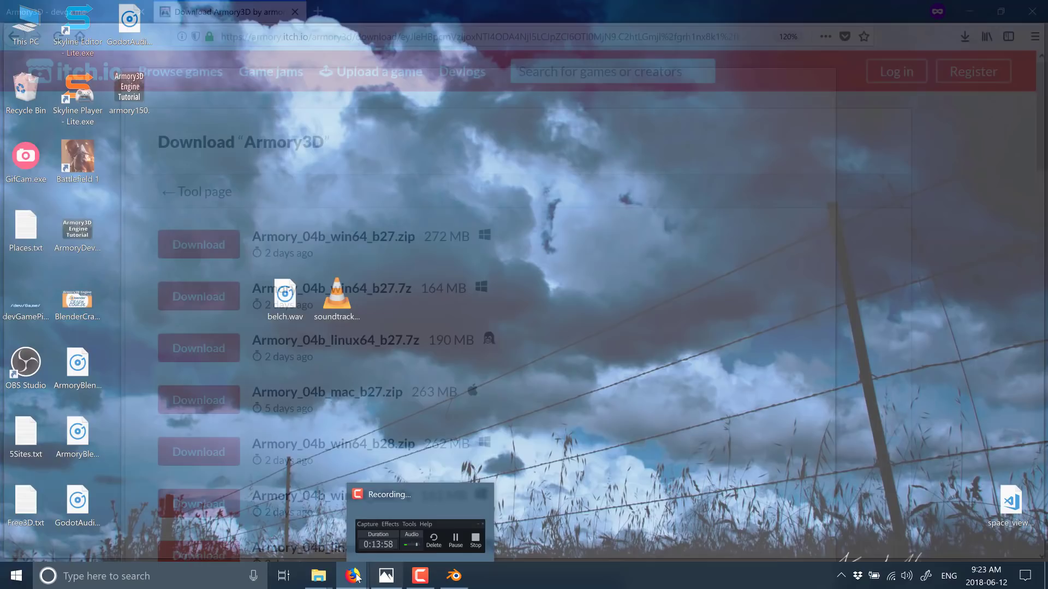
mouse_move(355, 578)
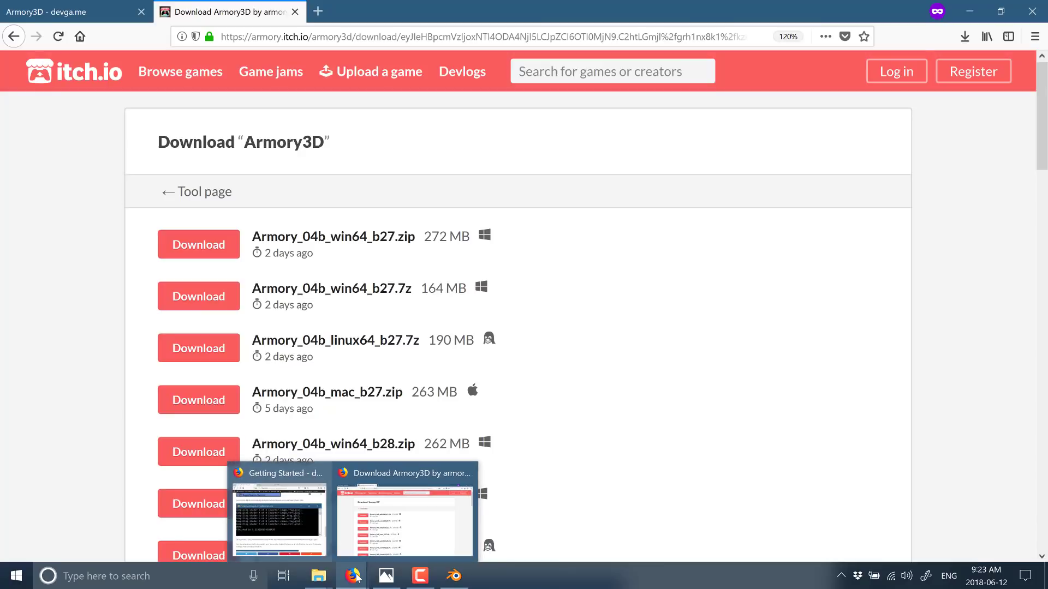
click(74, 12)
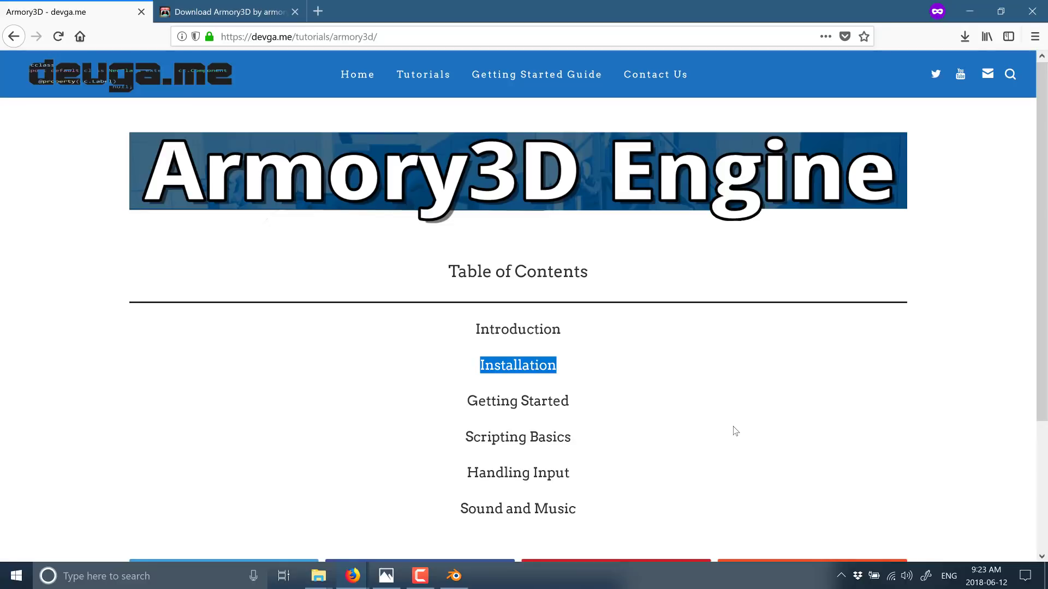
scroll(734, 430, down, 2)
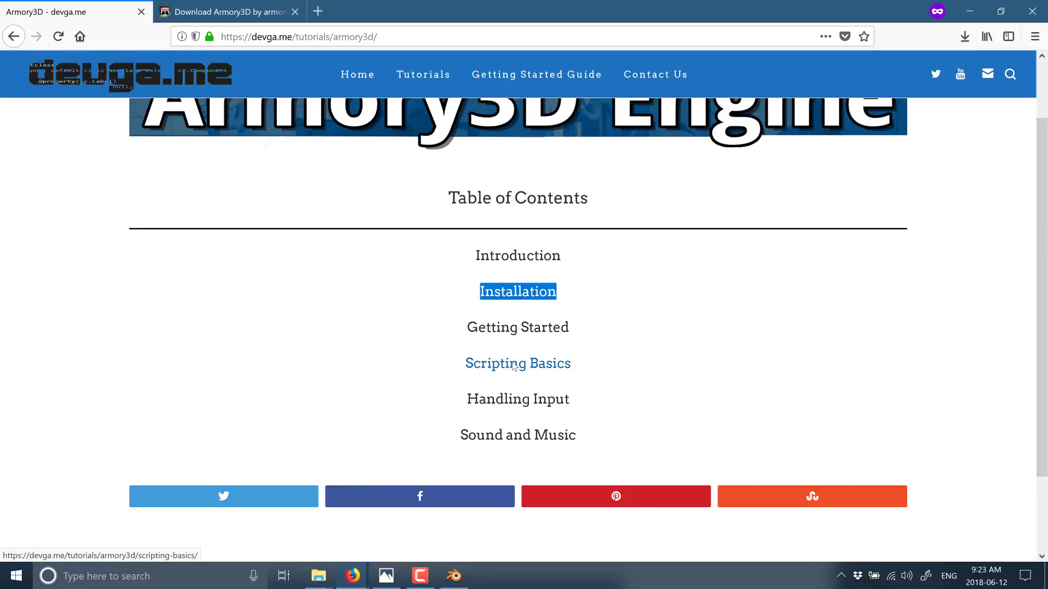